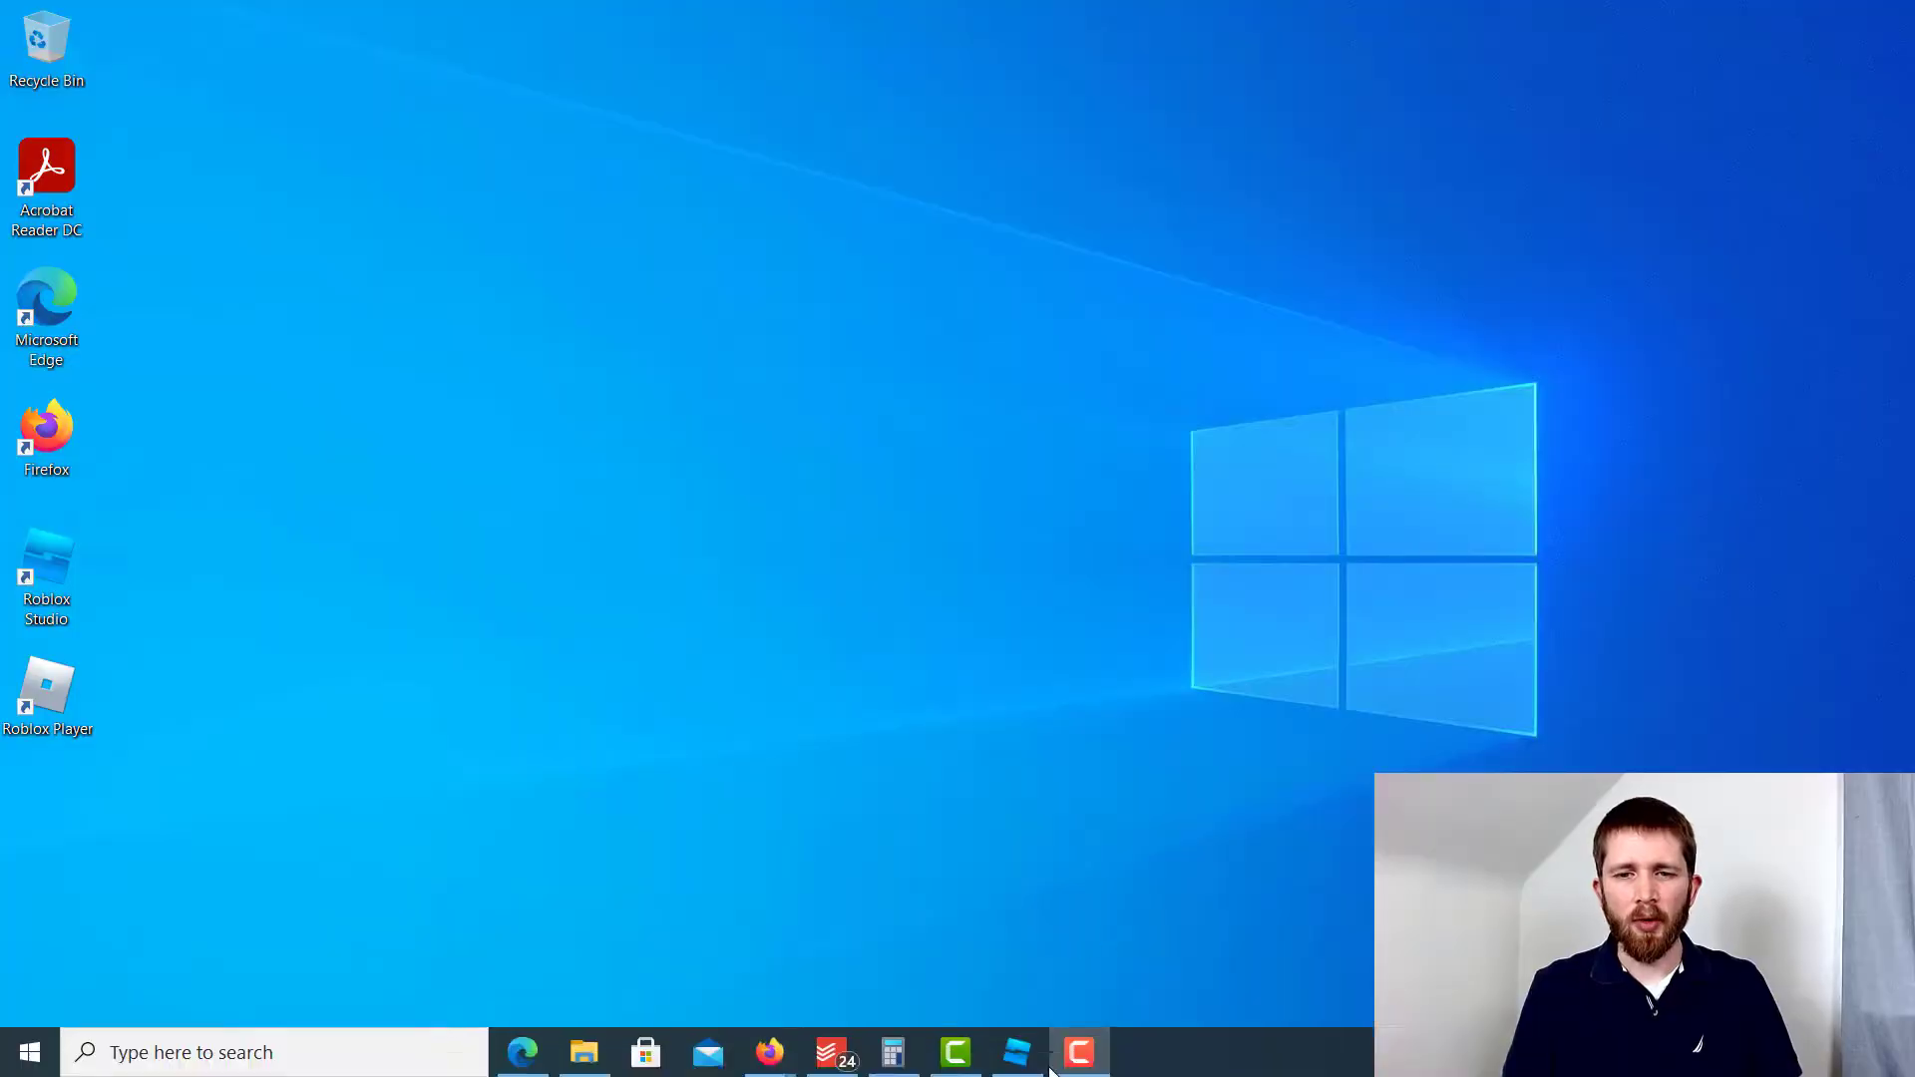
Bring the Test Game project into view and dismiss the Output log's context menu
{"action": "left_click", "coordinate": [1016, 1052]}
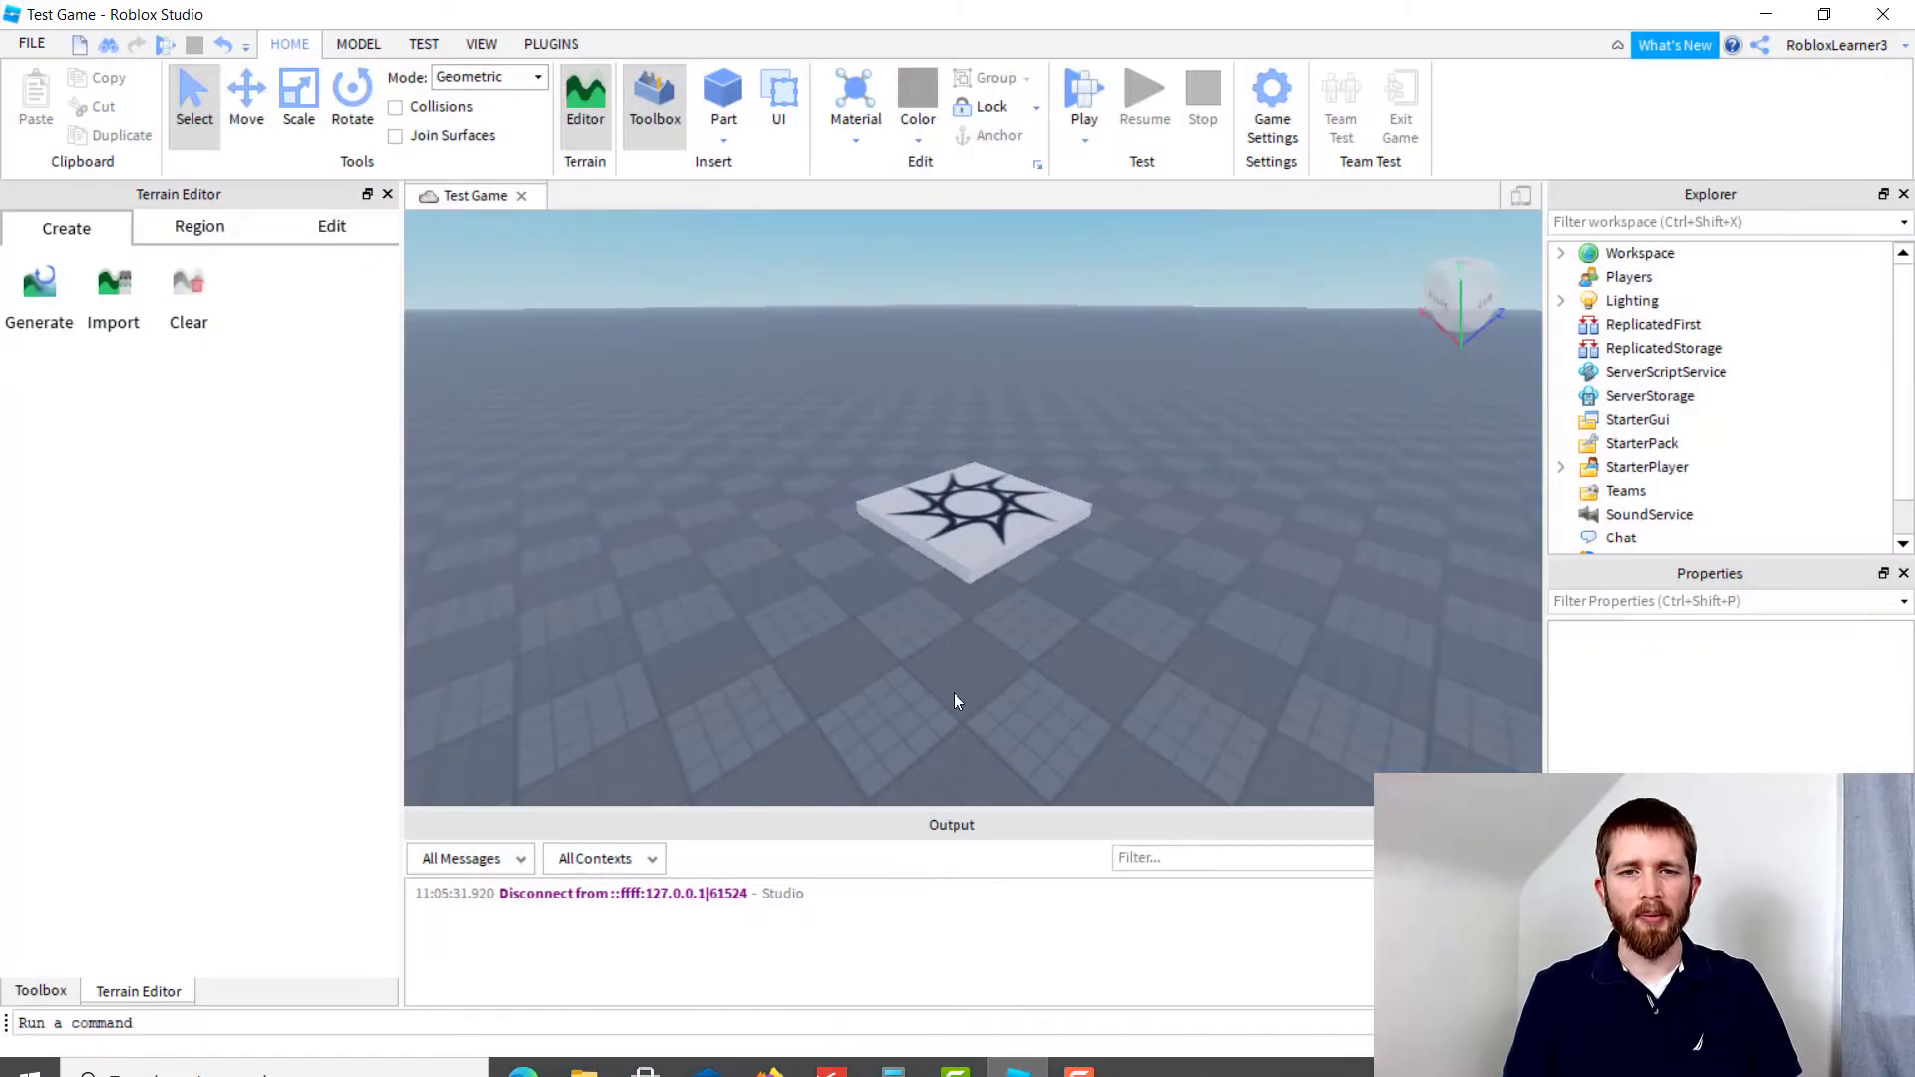
{"action": "right_click", "coordinate": [792, 924]}
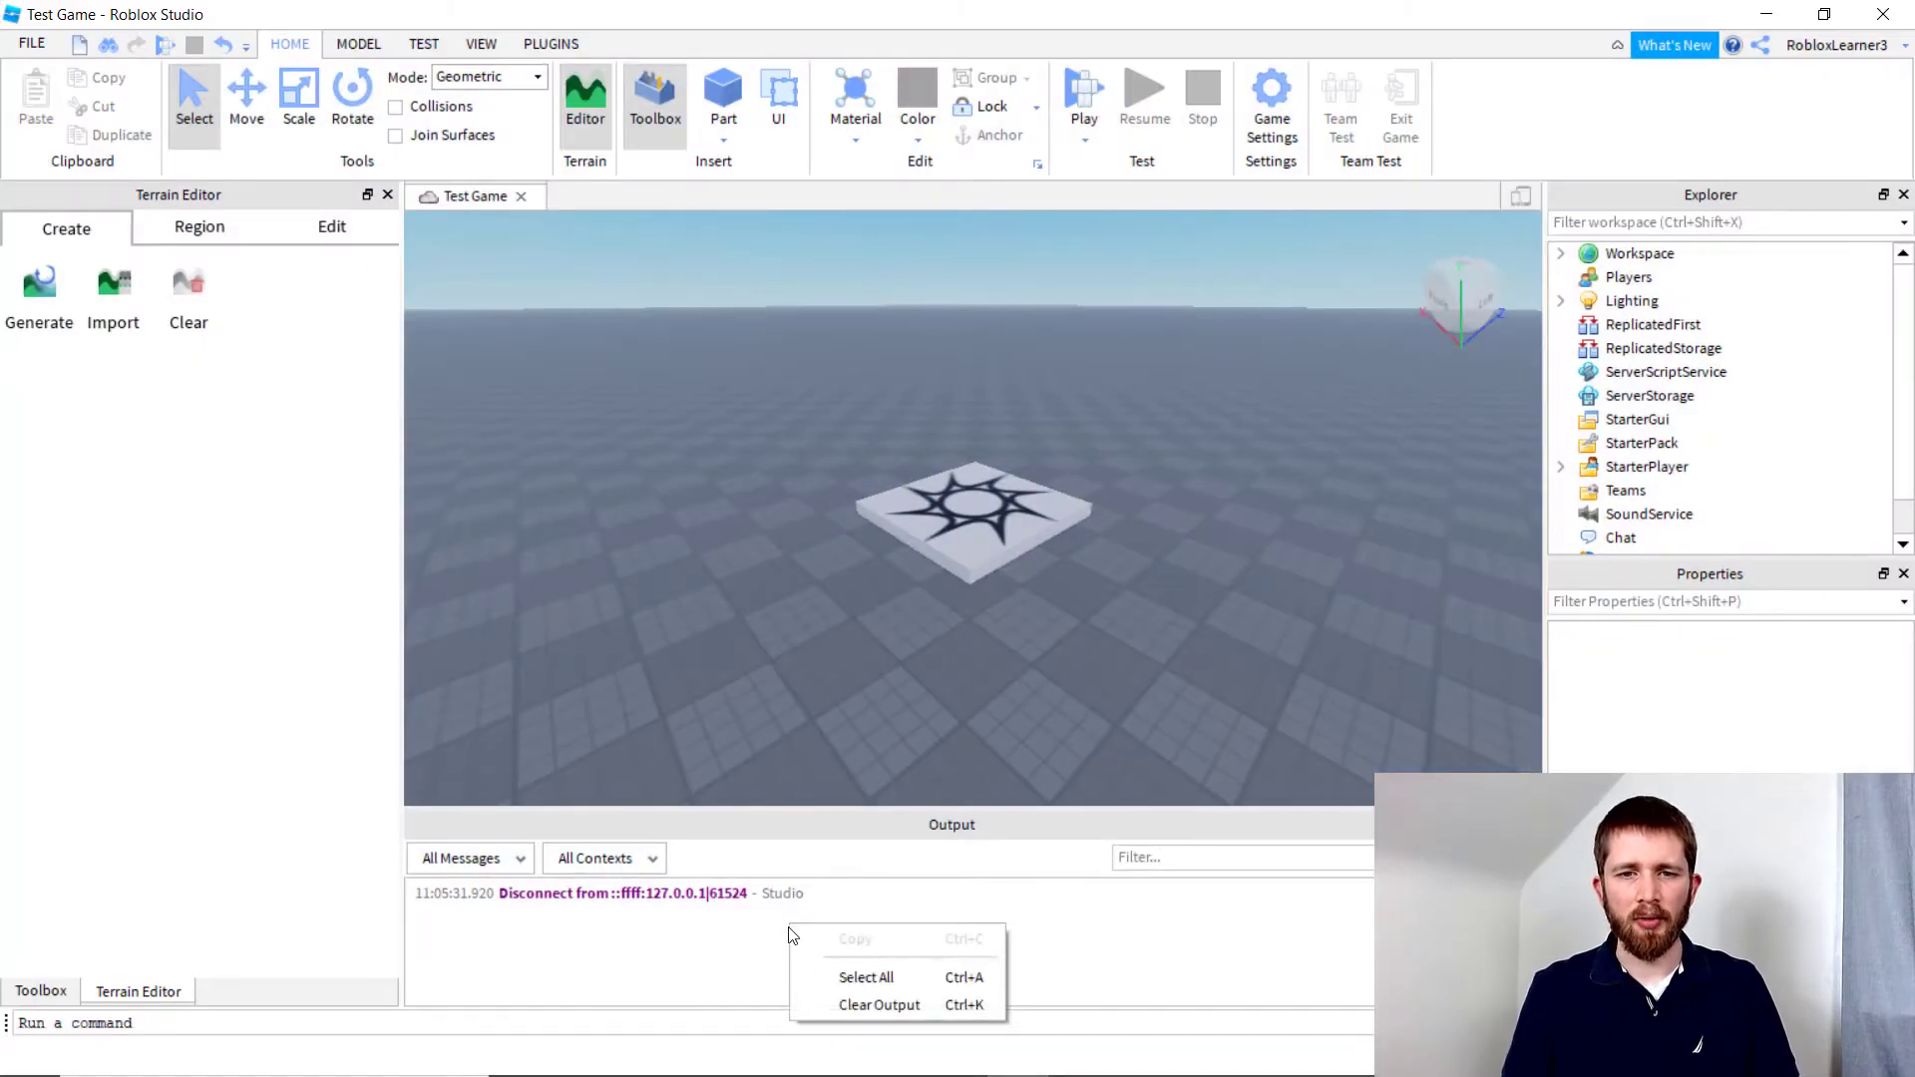
{"action": "left_click", "coordinate": [868, 1006]}
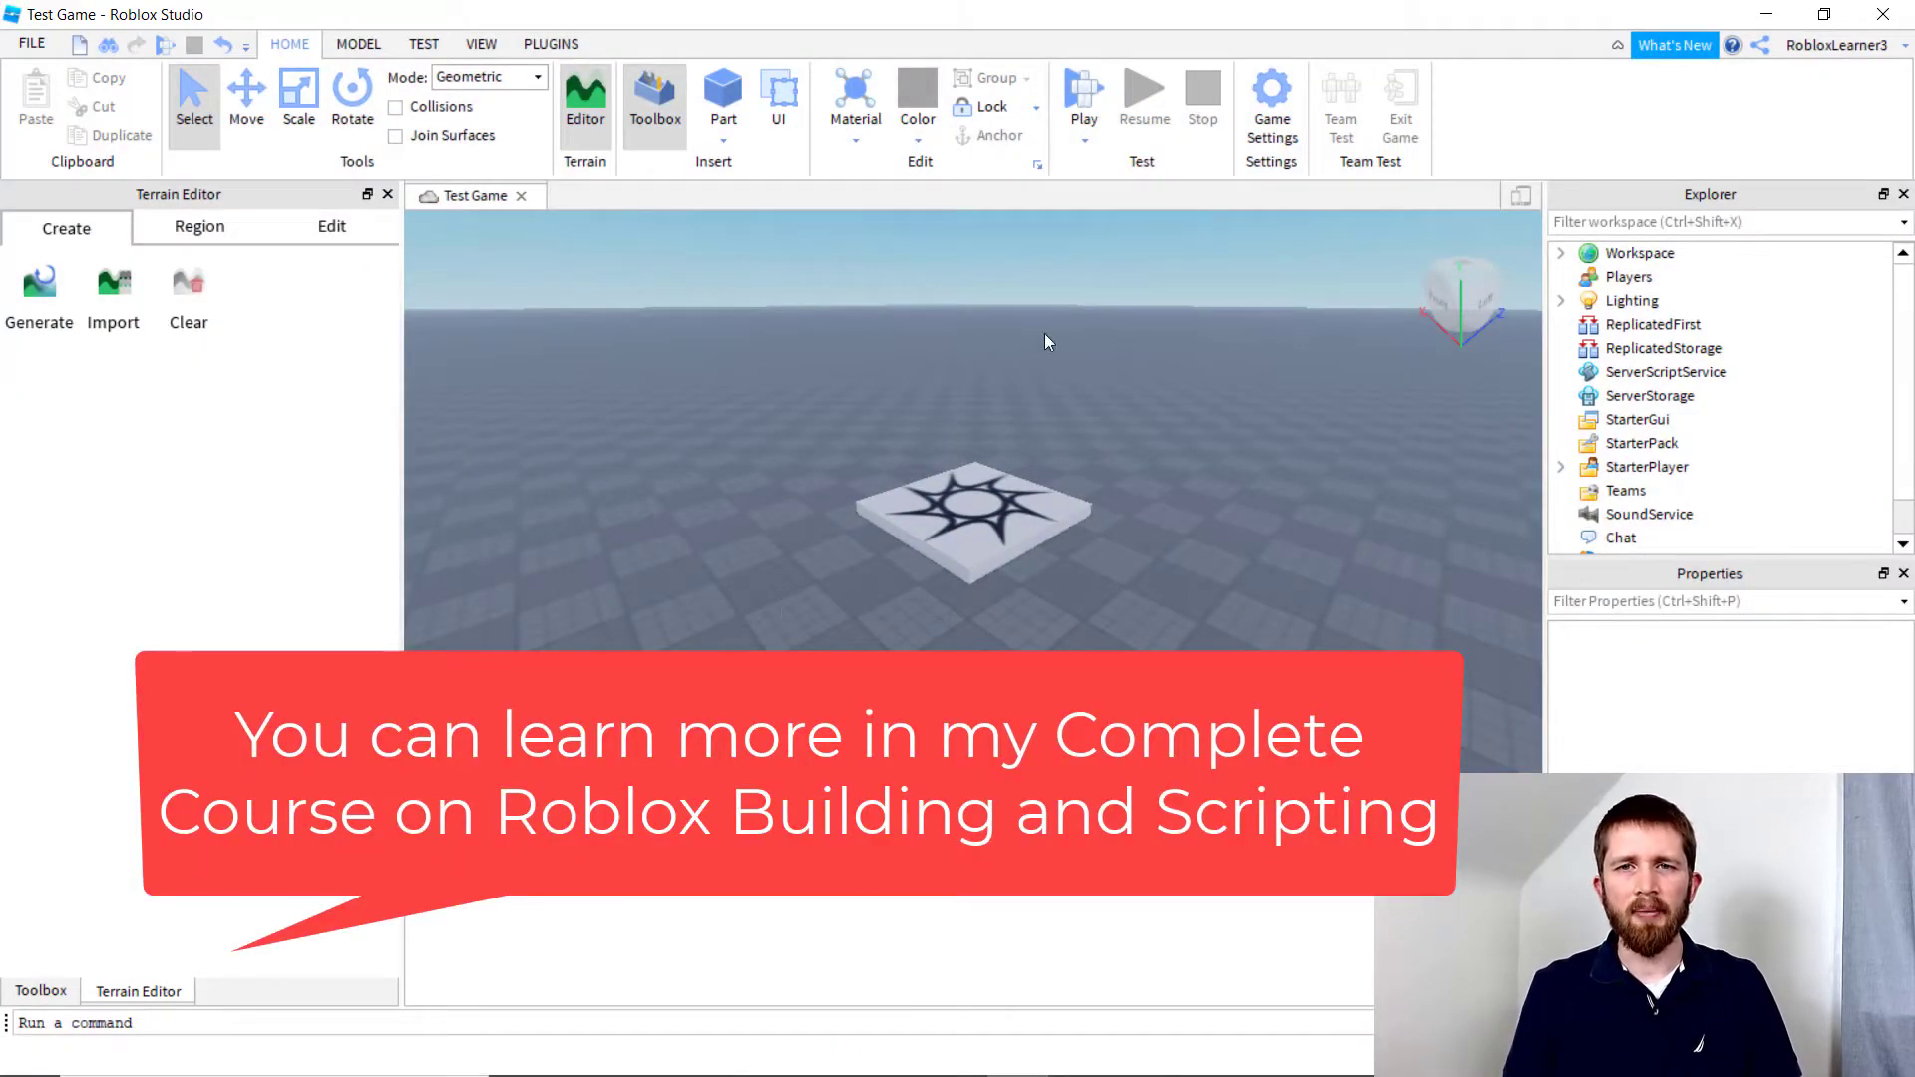
Start a play test, walk the avatar forward with W, and toggle shift lock on and off
{"action": "left_click", "coordinate": [1085, 136]}
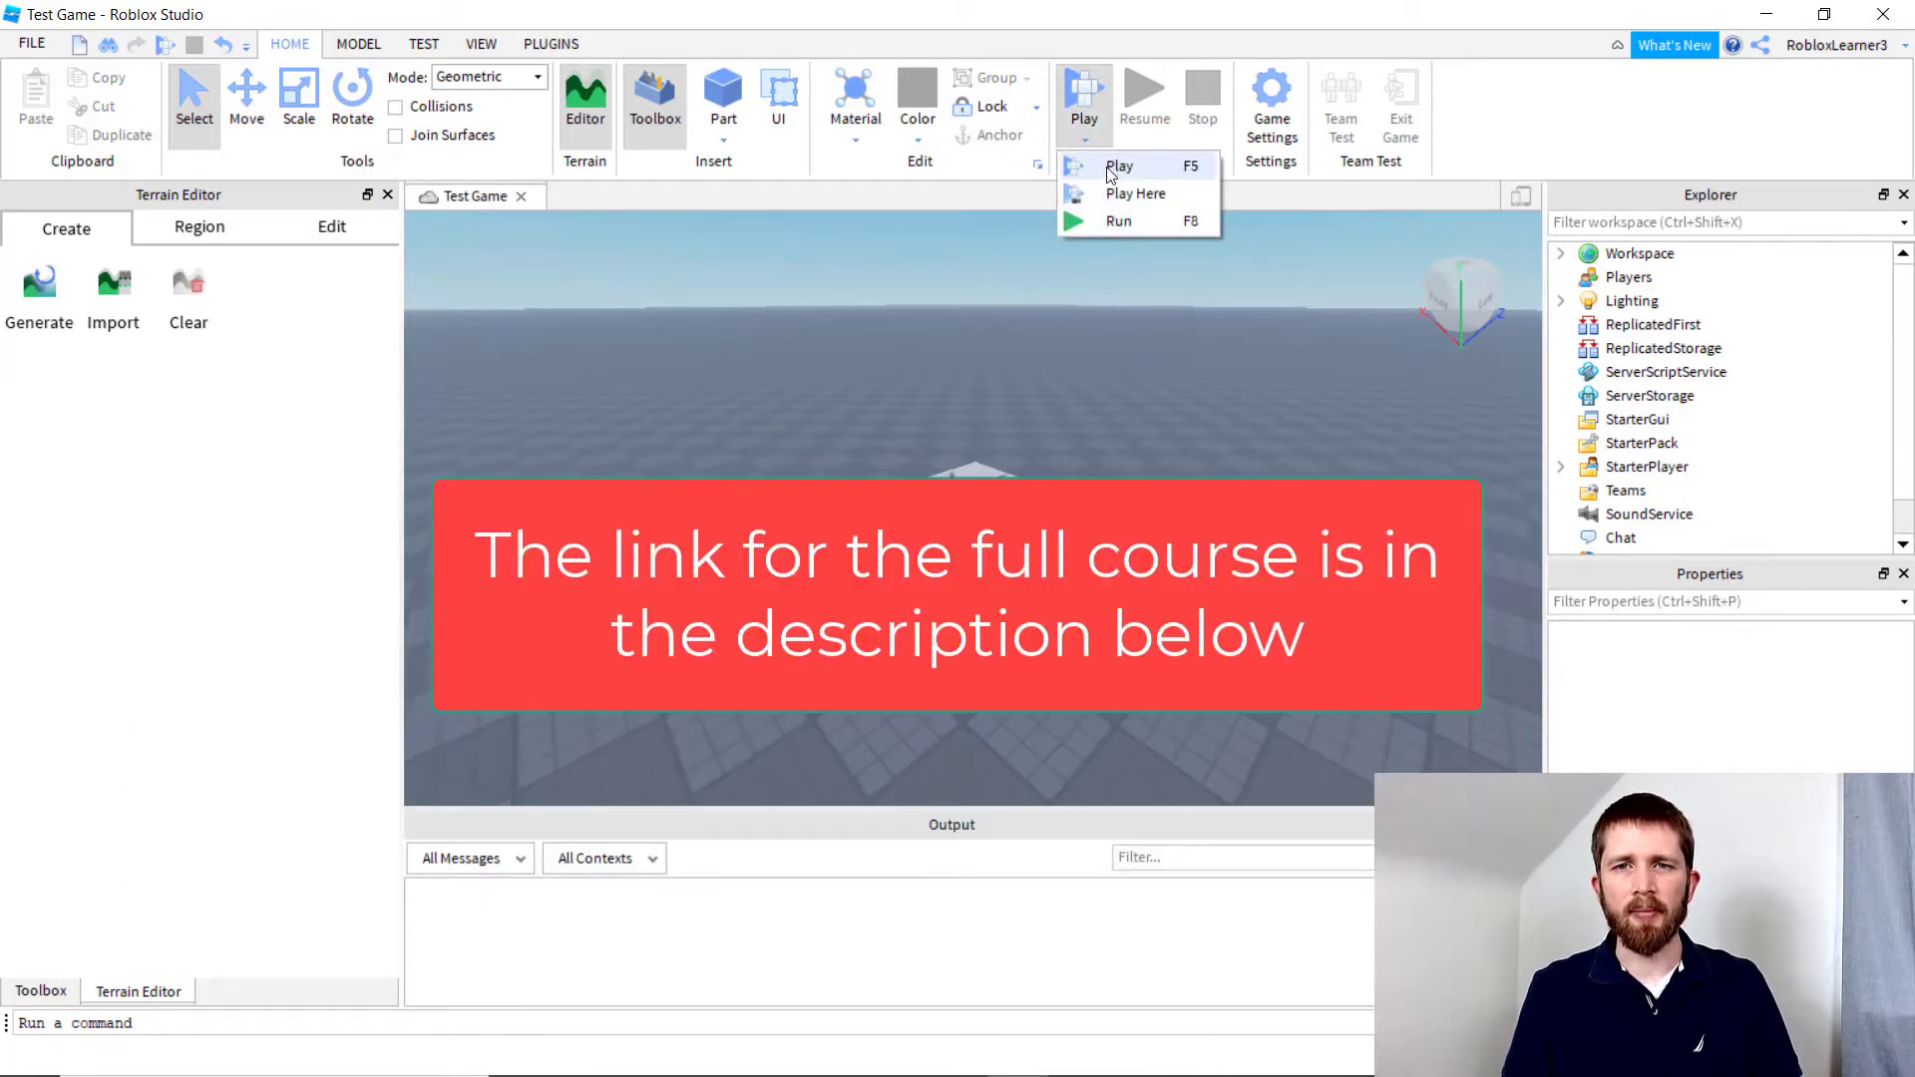
{"action": "left_click", "coordinate": [1107, 170]}
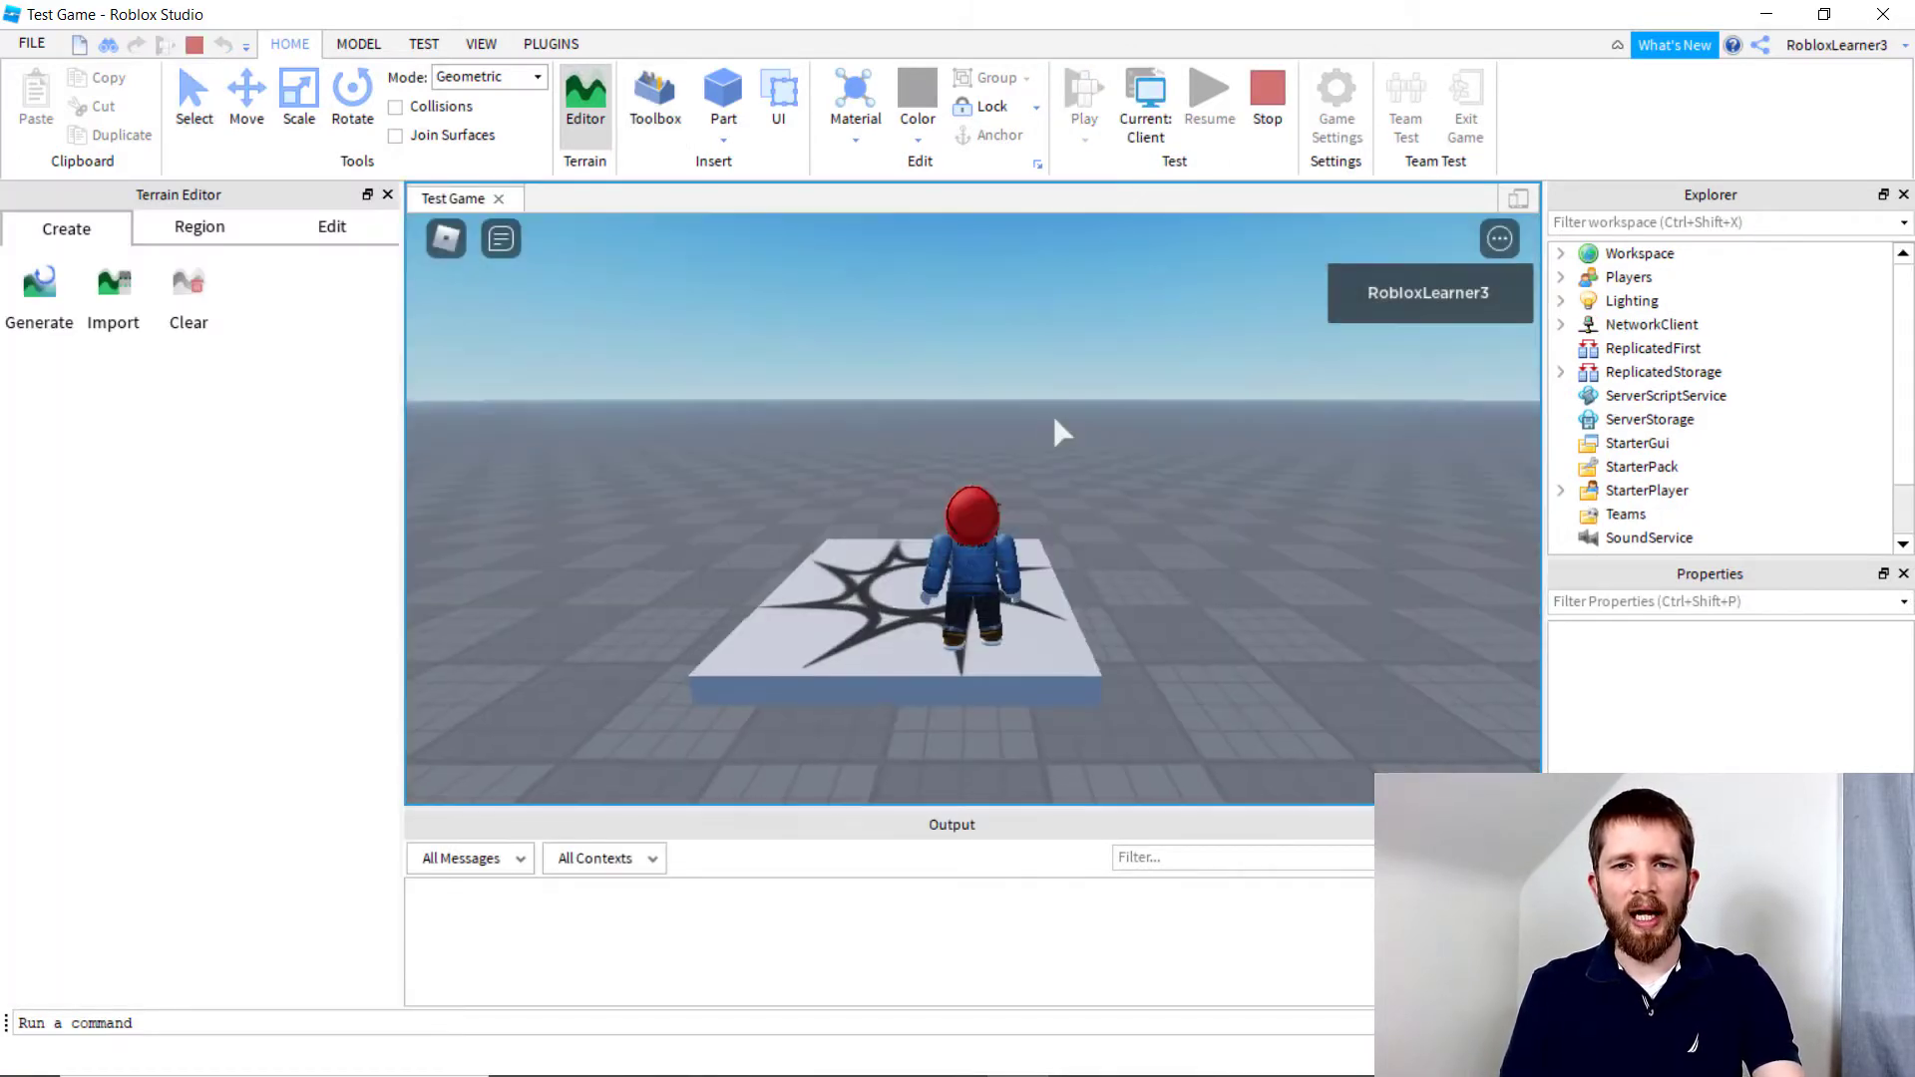
{"action": "key", "text": "w"}
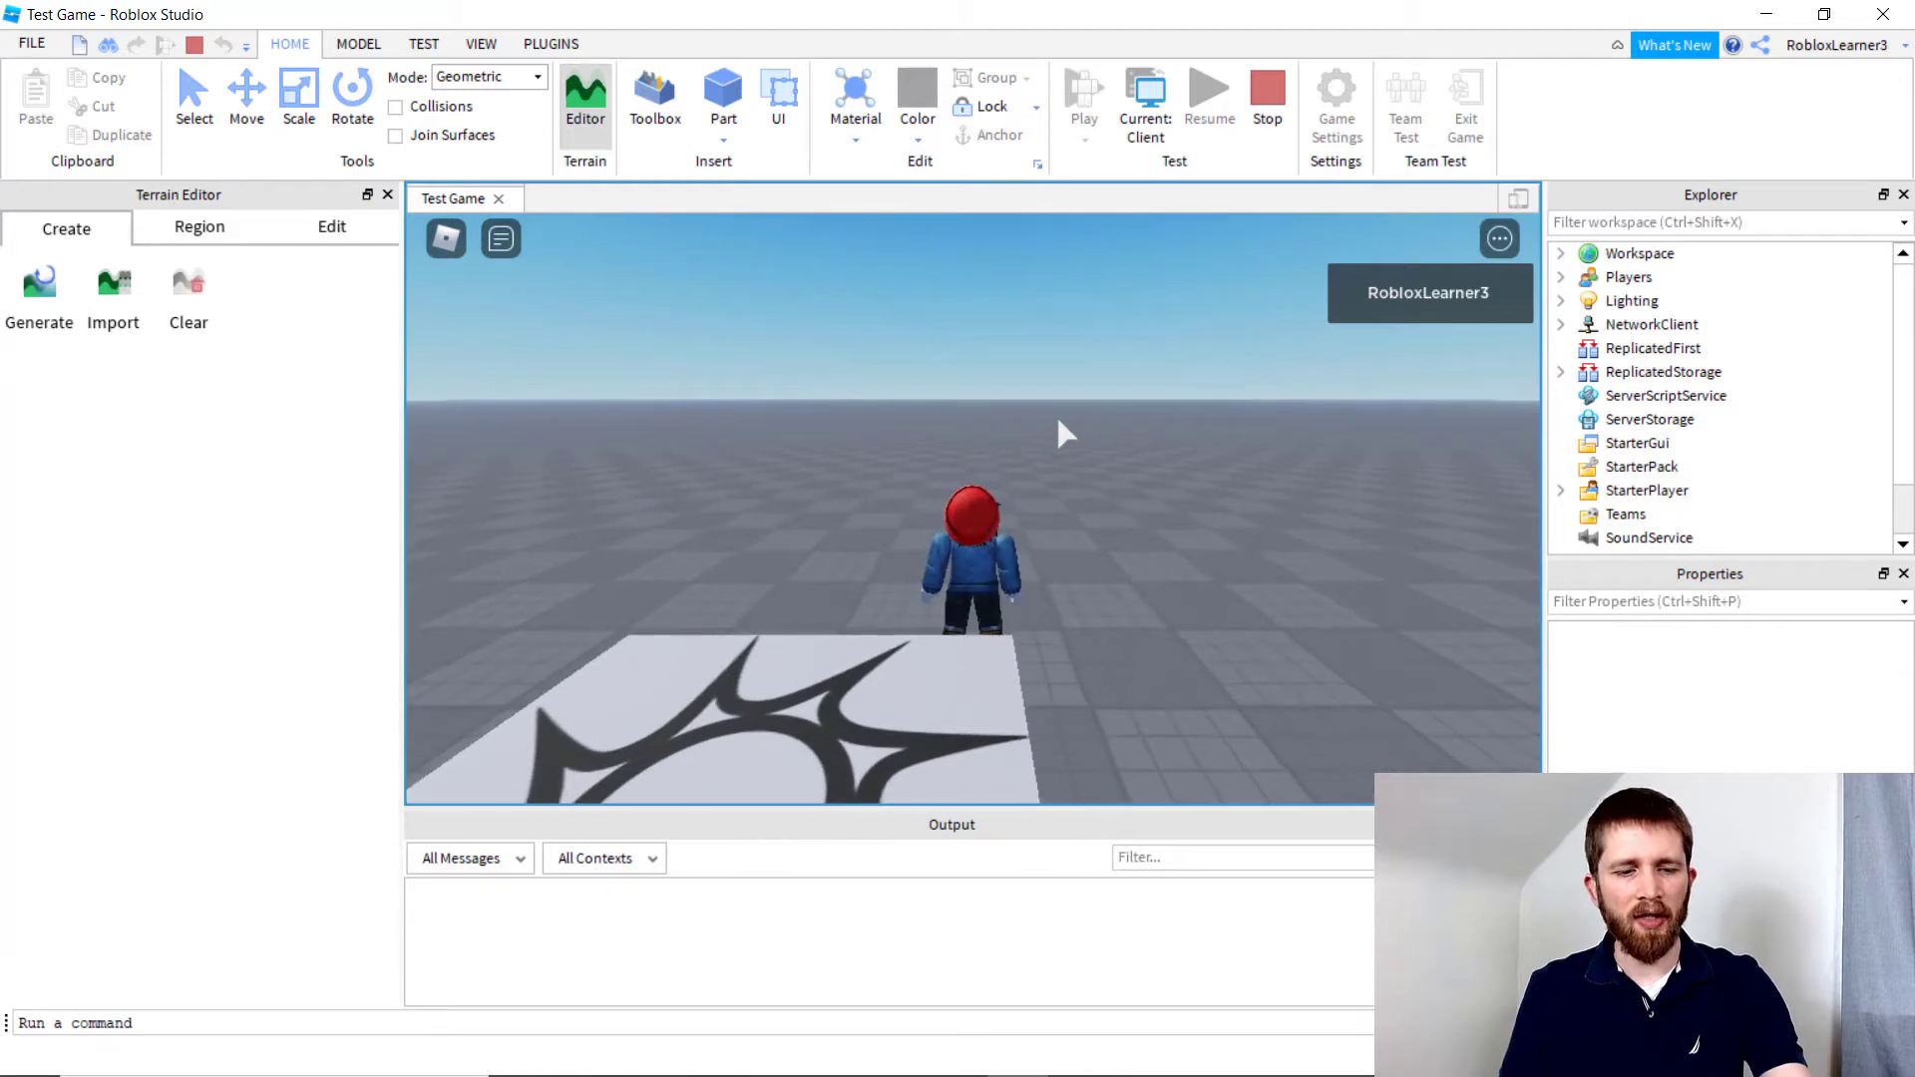
{"action": "key", "text": "shift"}
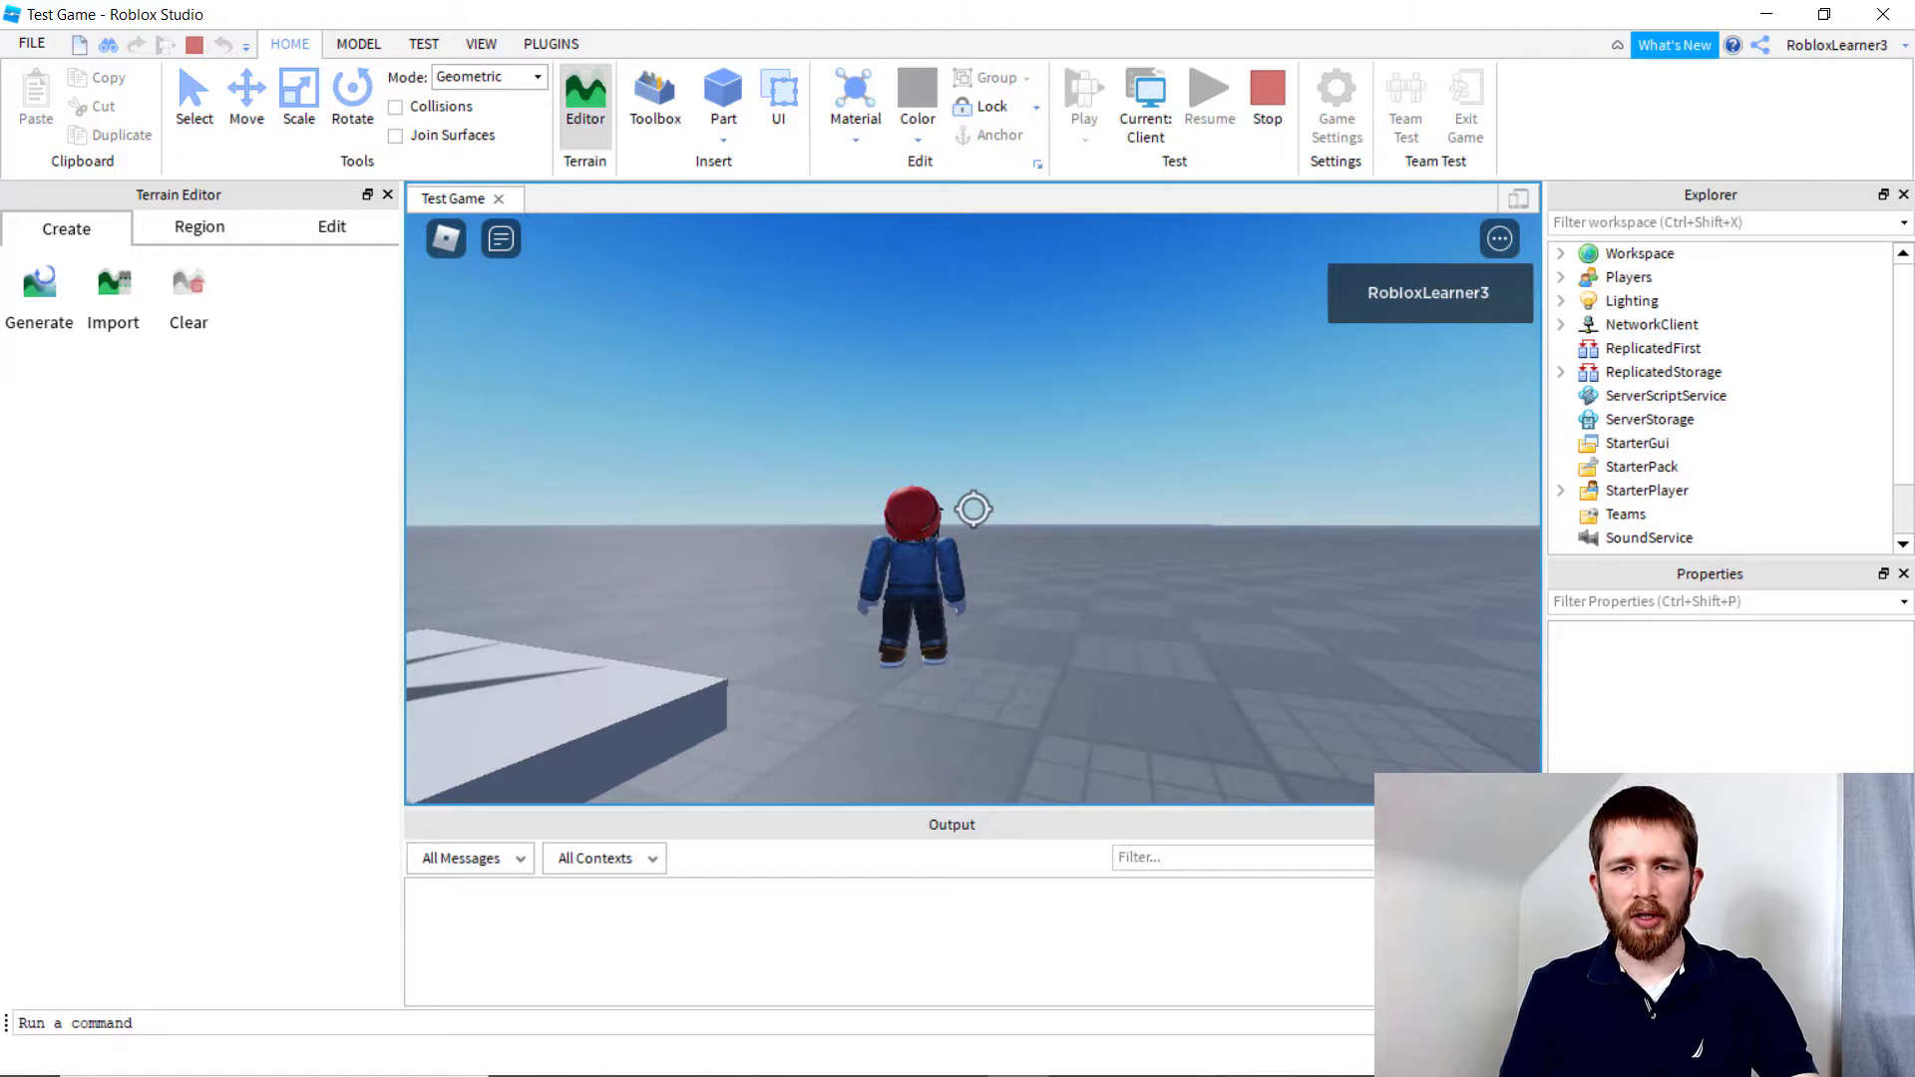
{"action": "key", "text": "shift"}
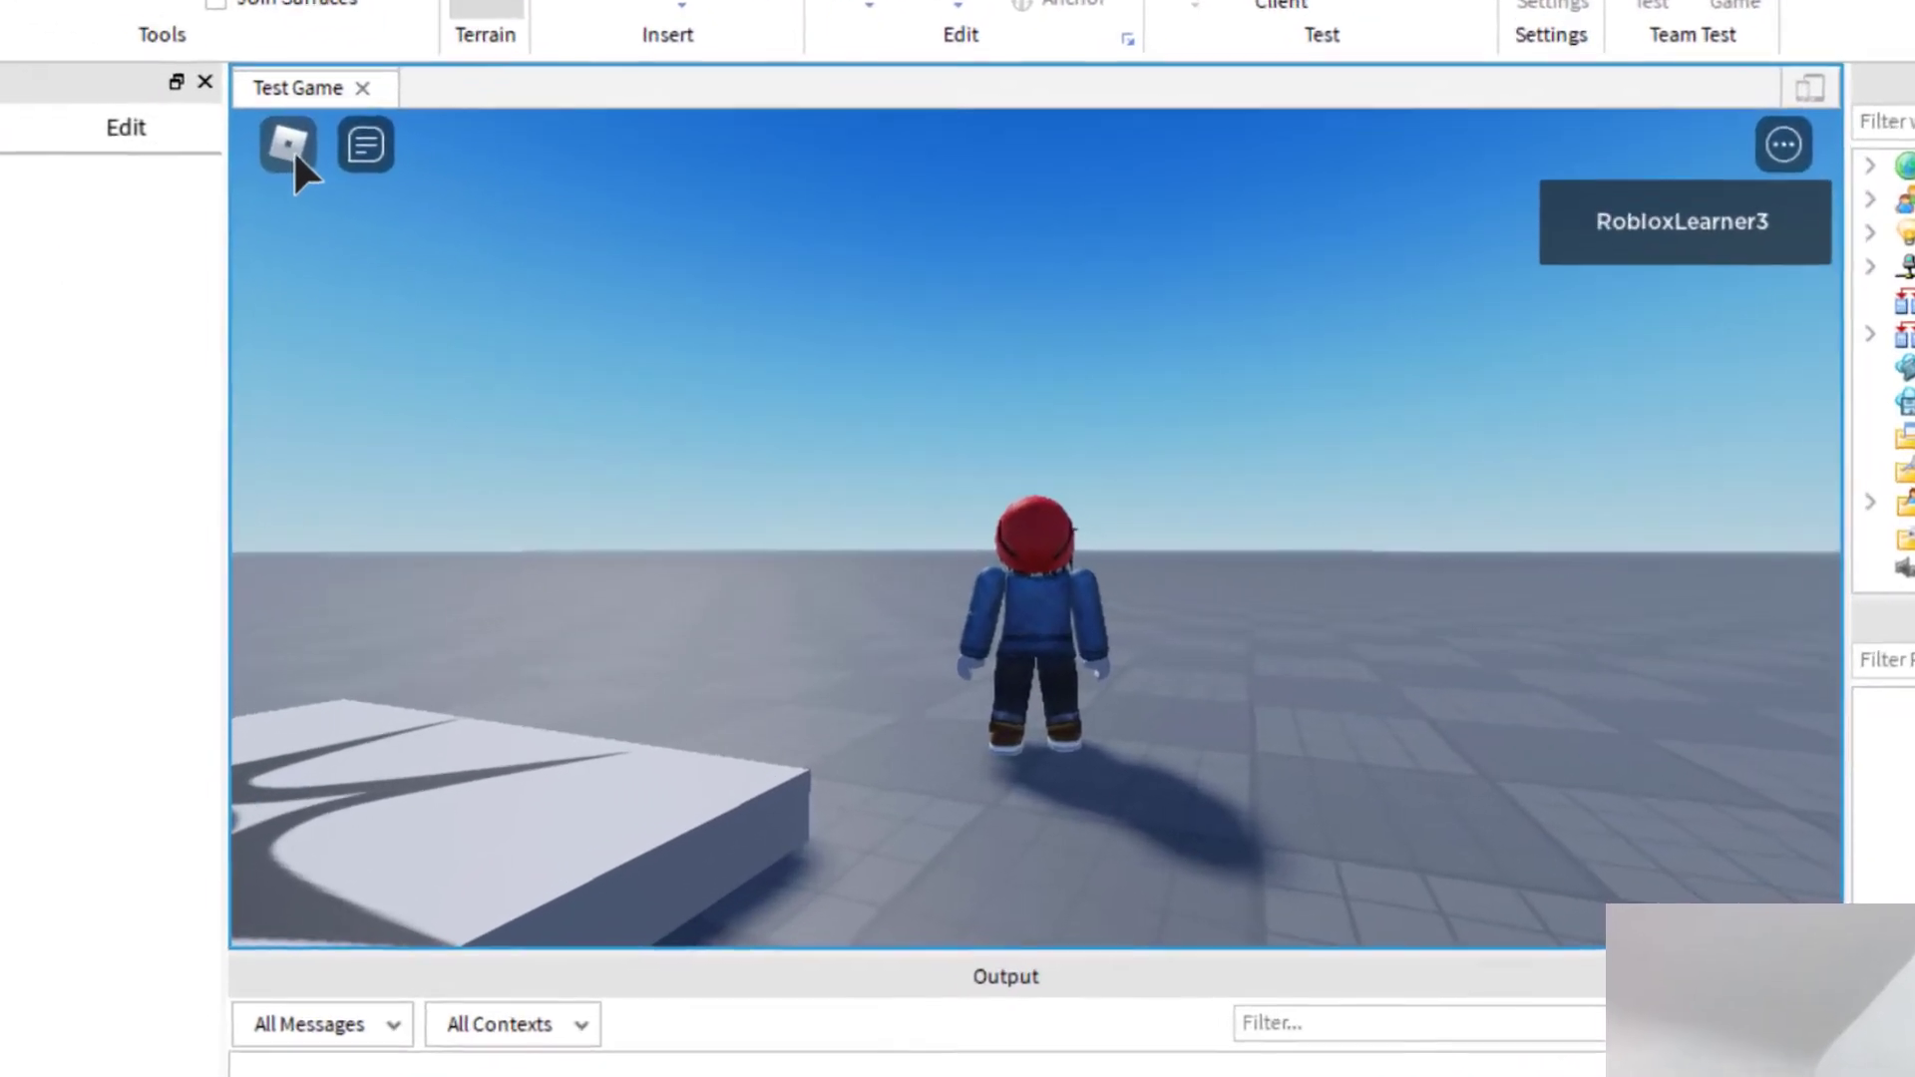
Set the in-game Shift Lock Switch to Off in Settings and resume play
{"action": "left_click", "coordinate": [446, 239]}
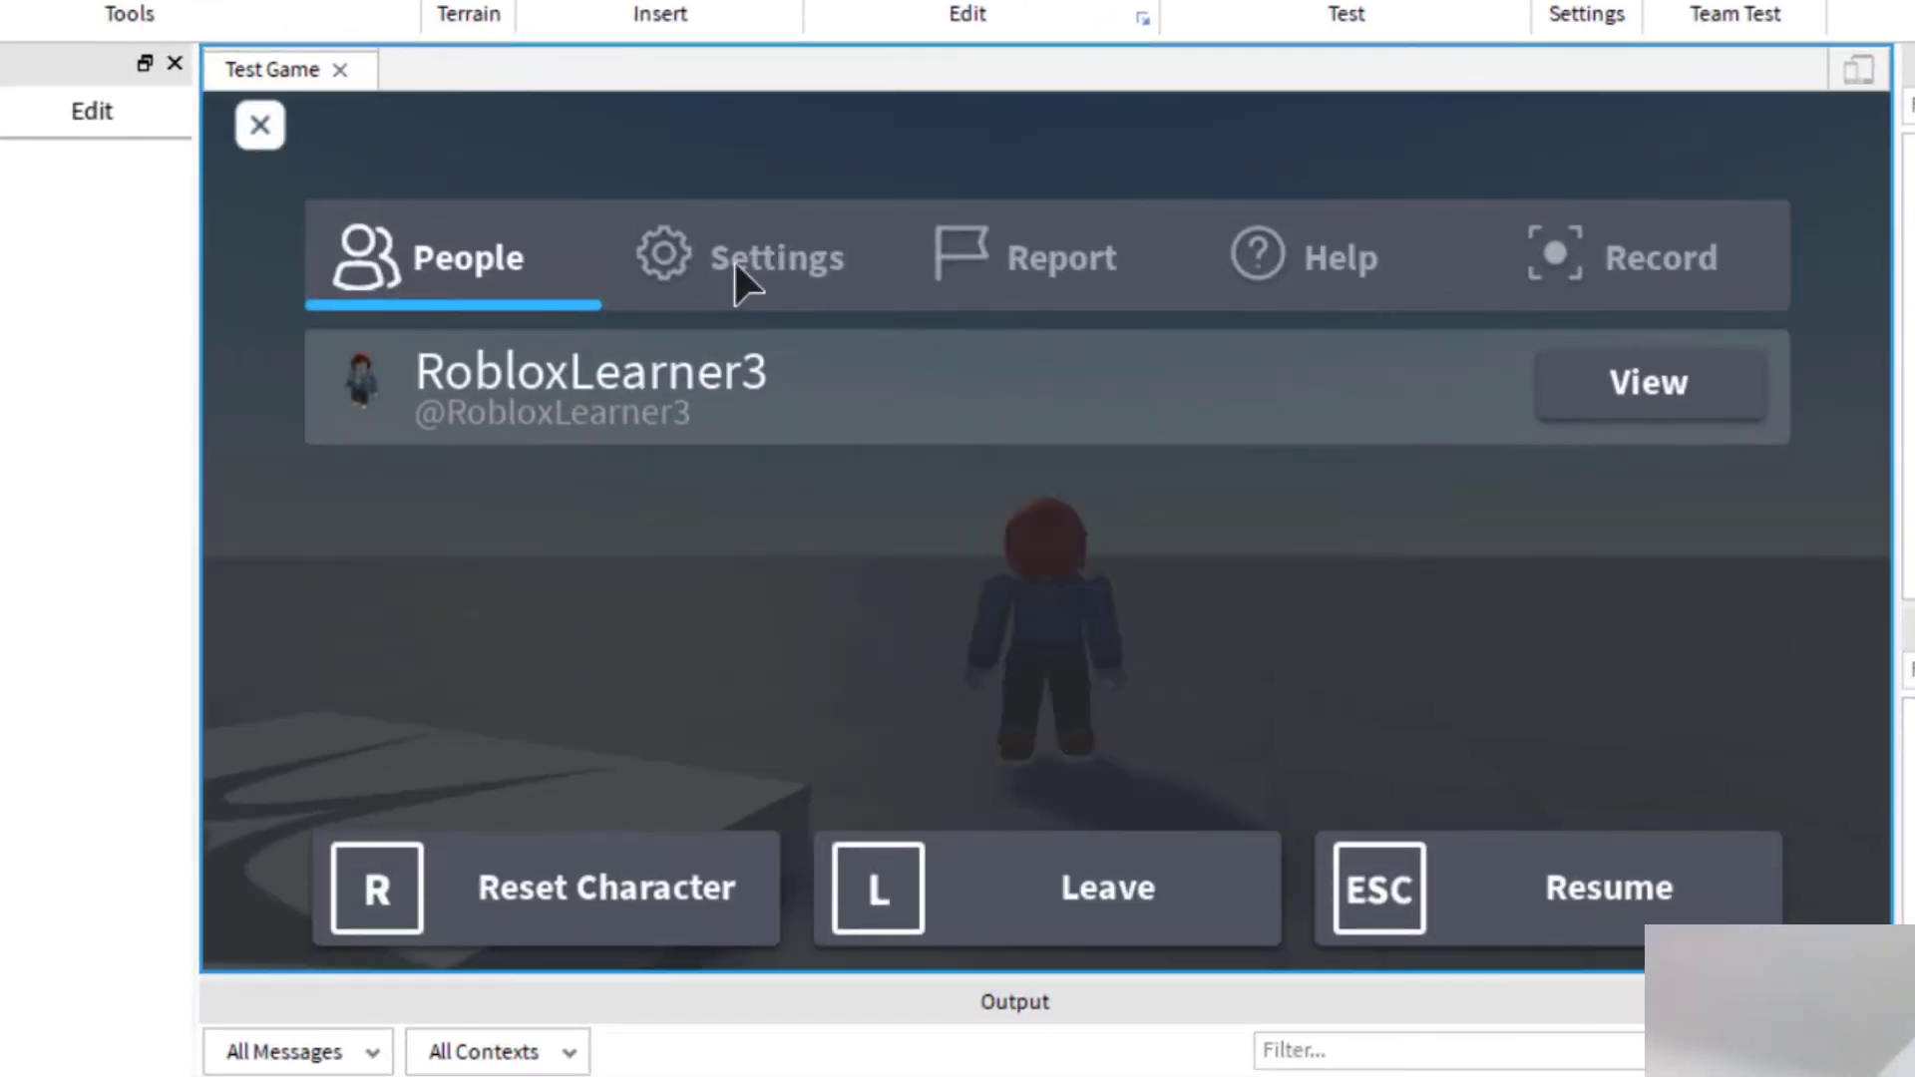
{"action": "left_click", "coordinate": [735, 259]}
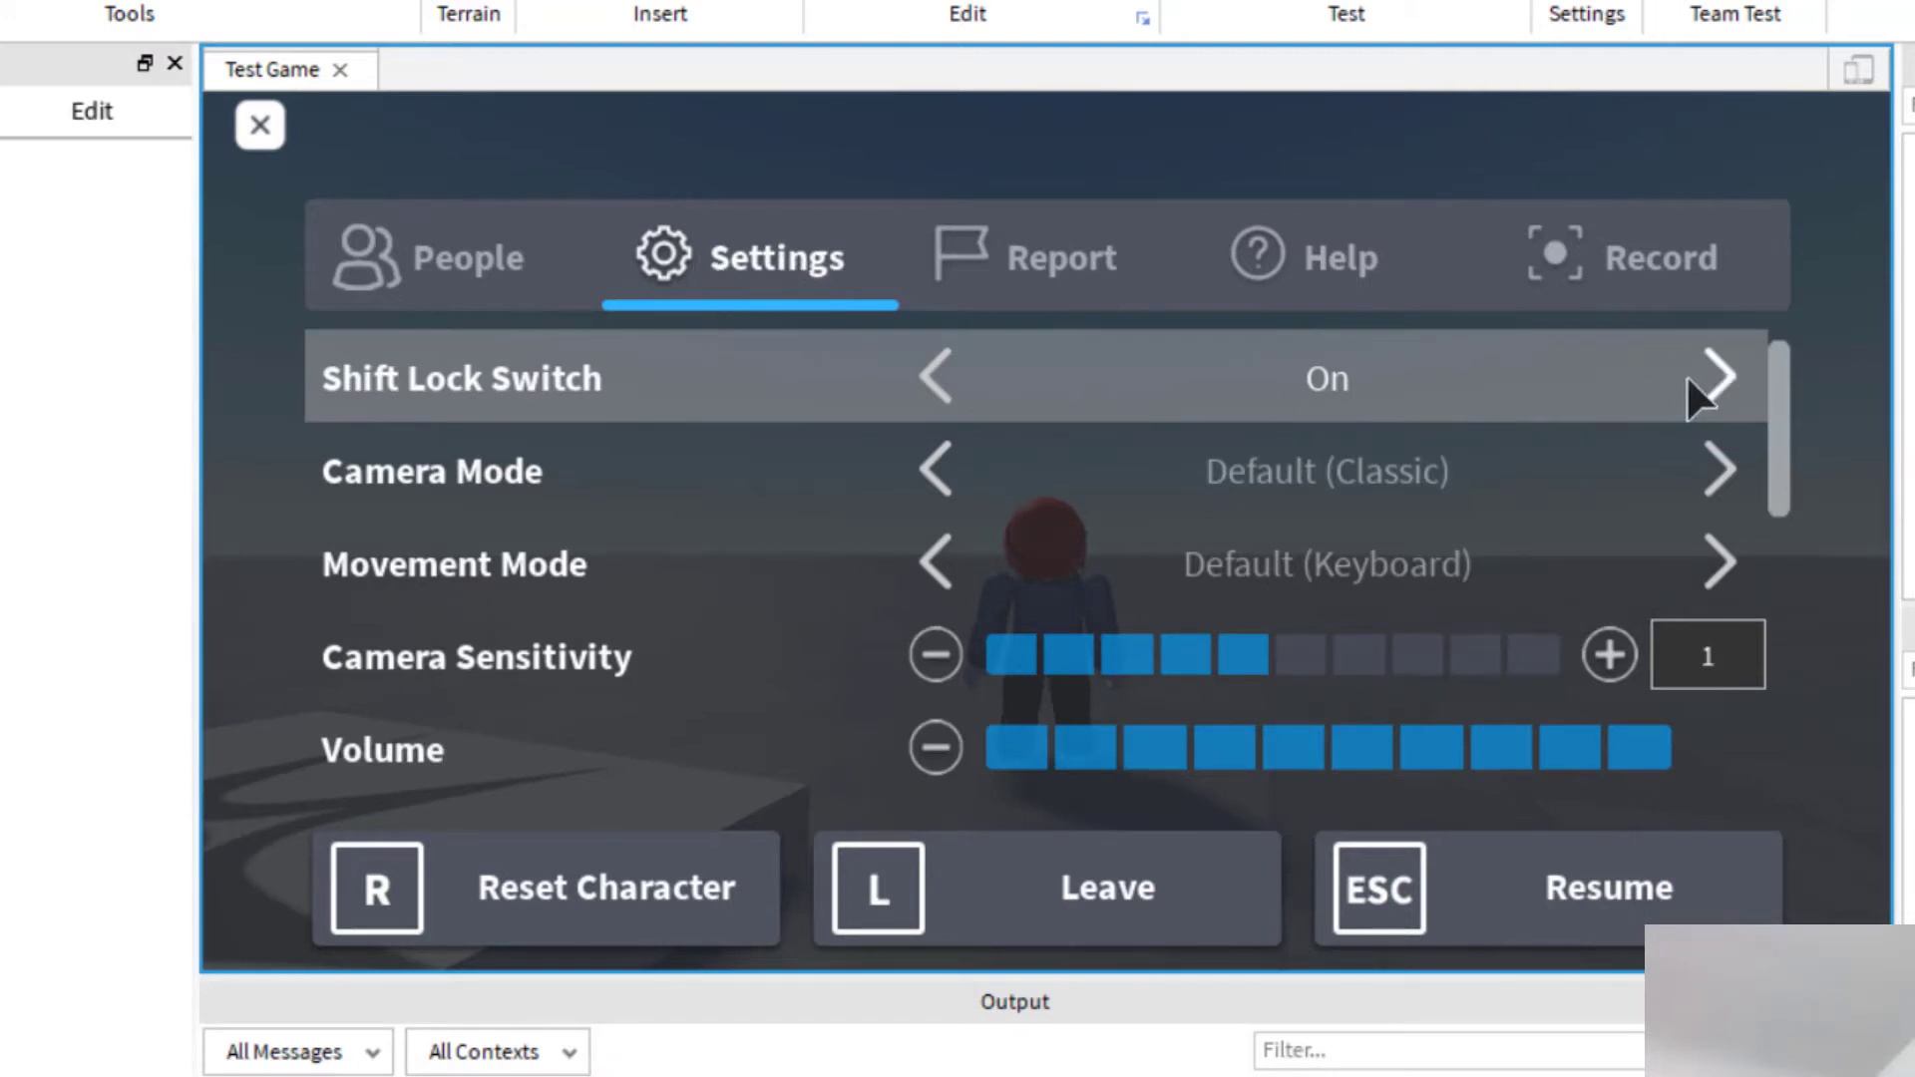
{"action": "left_click", "coordinate": [1713, 378]}
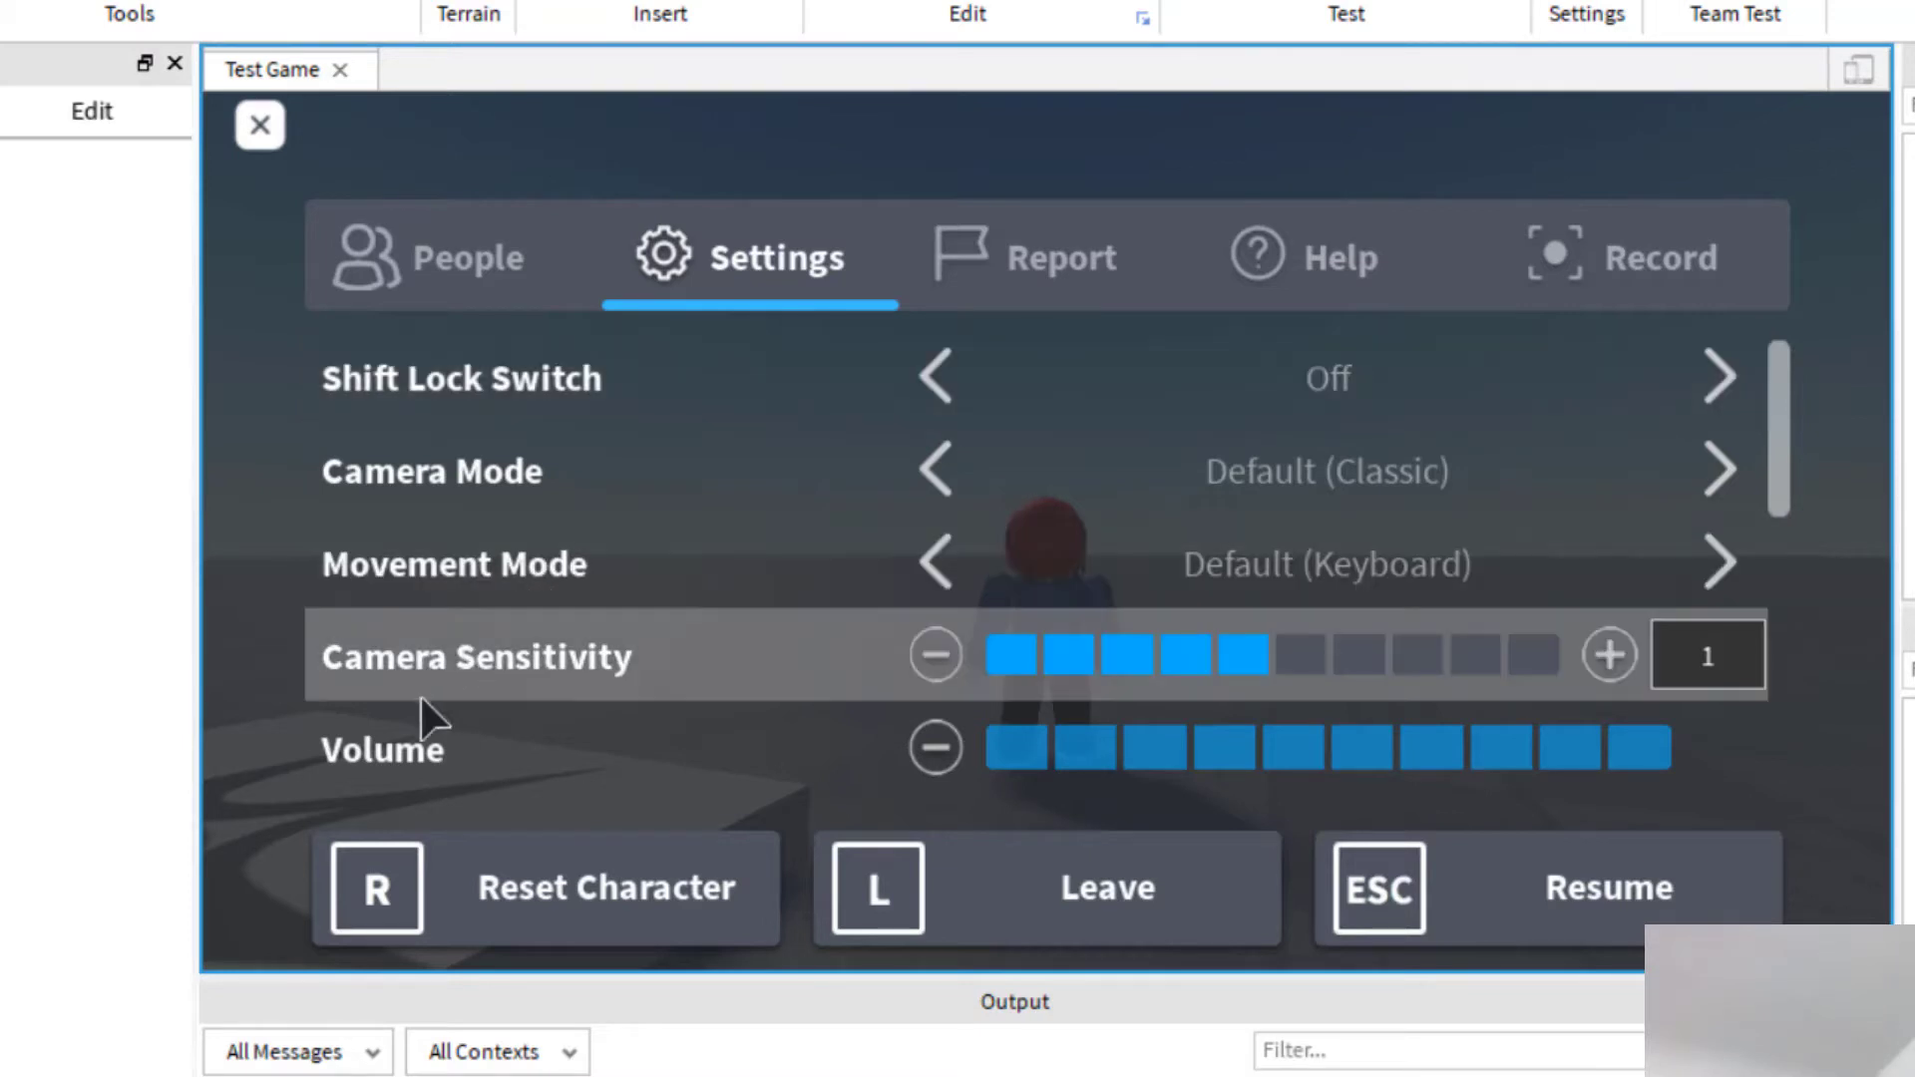
{"action": "left_click", "coordinate": [1639, 943]}
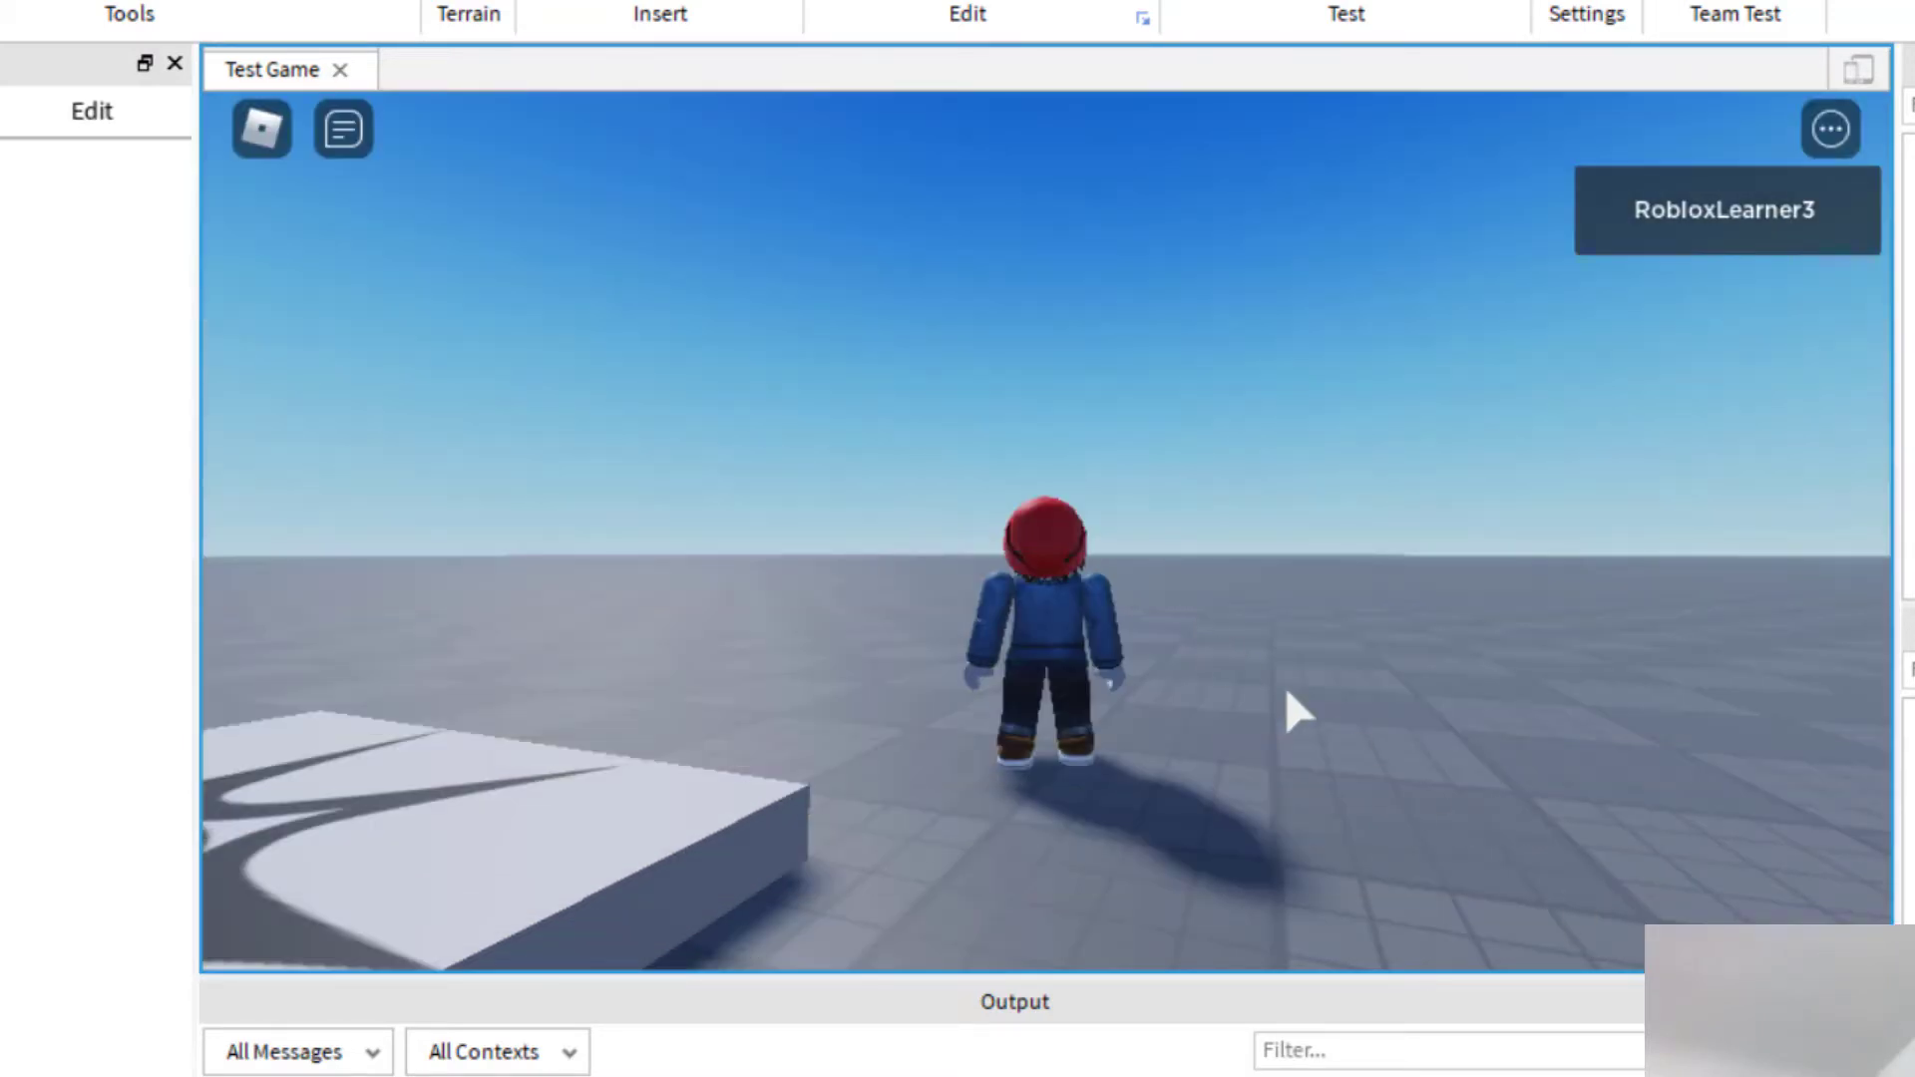
Walk the avatar around, then set Shift Lock Switch back to On and resume
{"action": "key", "text": "s"}
{"action": "key", "text": "w"}
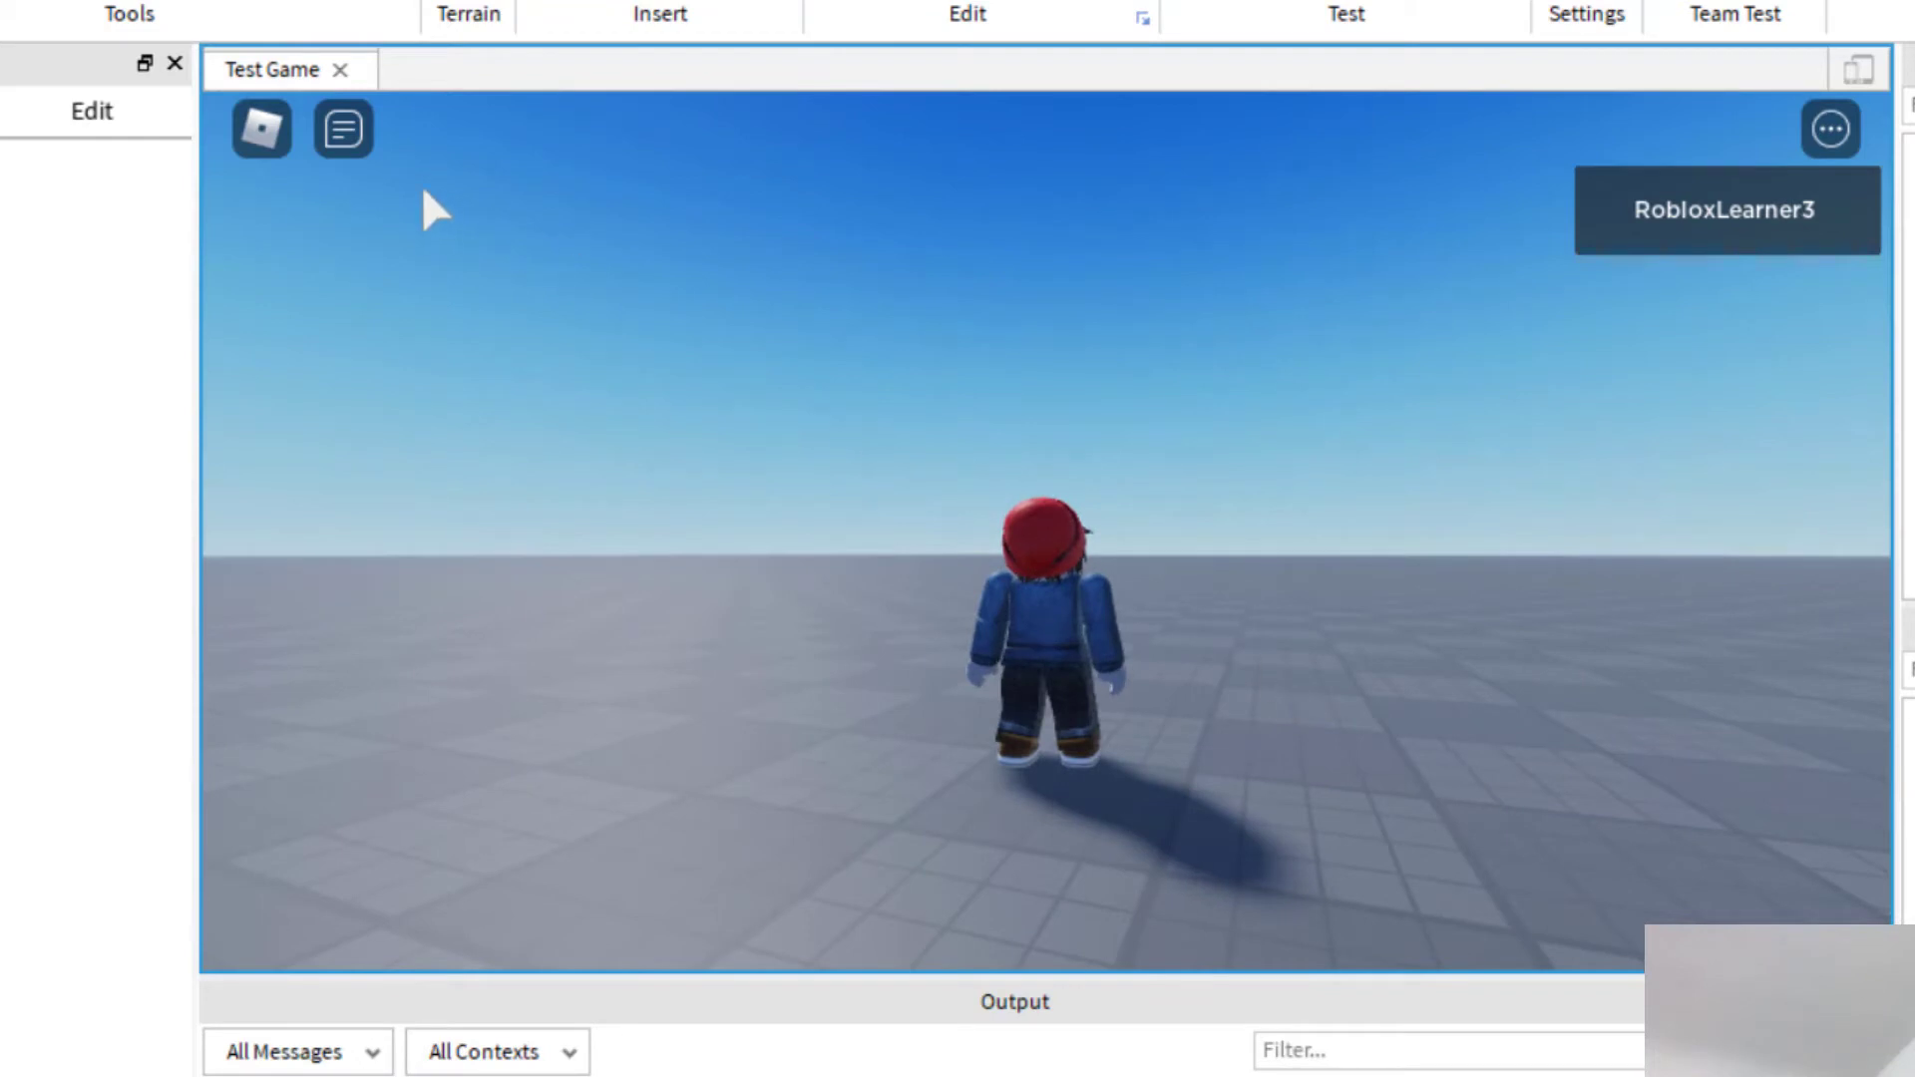
{"action": "left_click", "coordinate": [257, 128]}
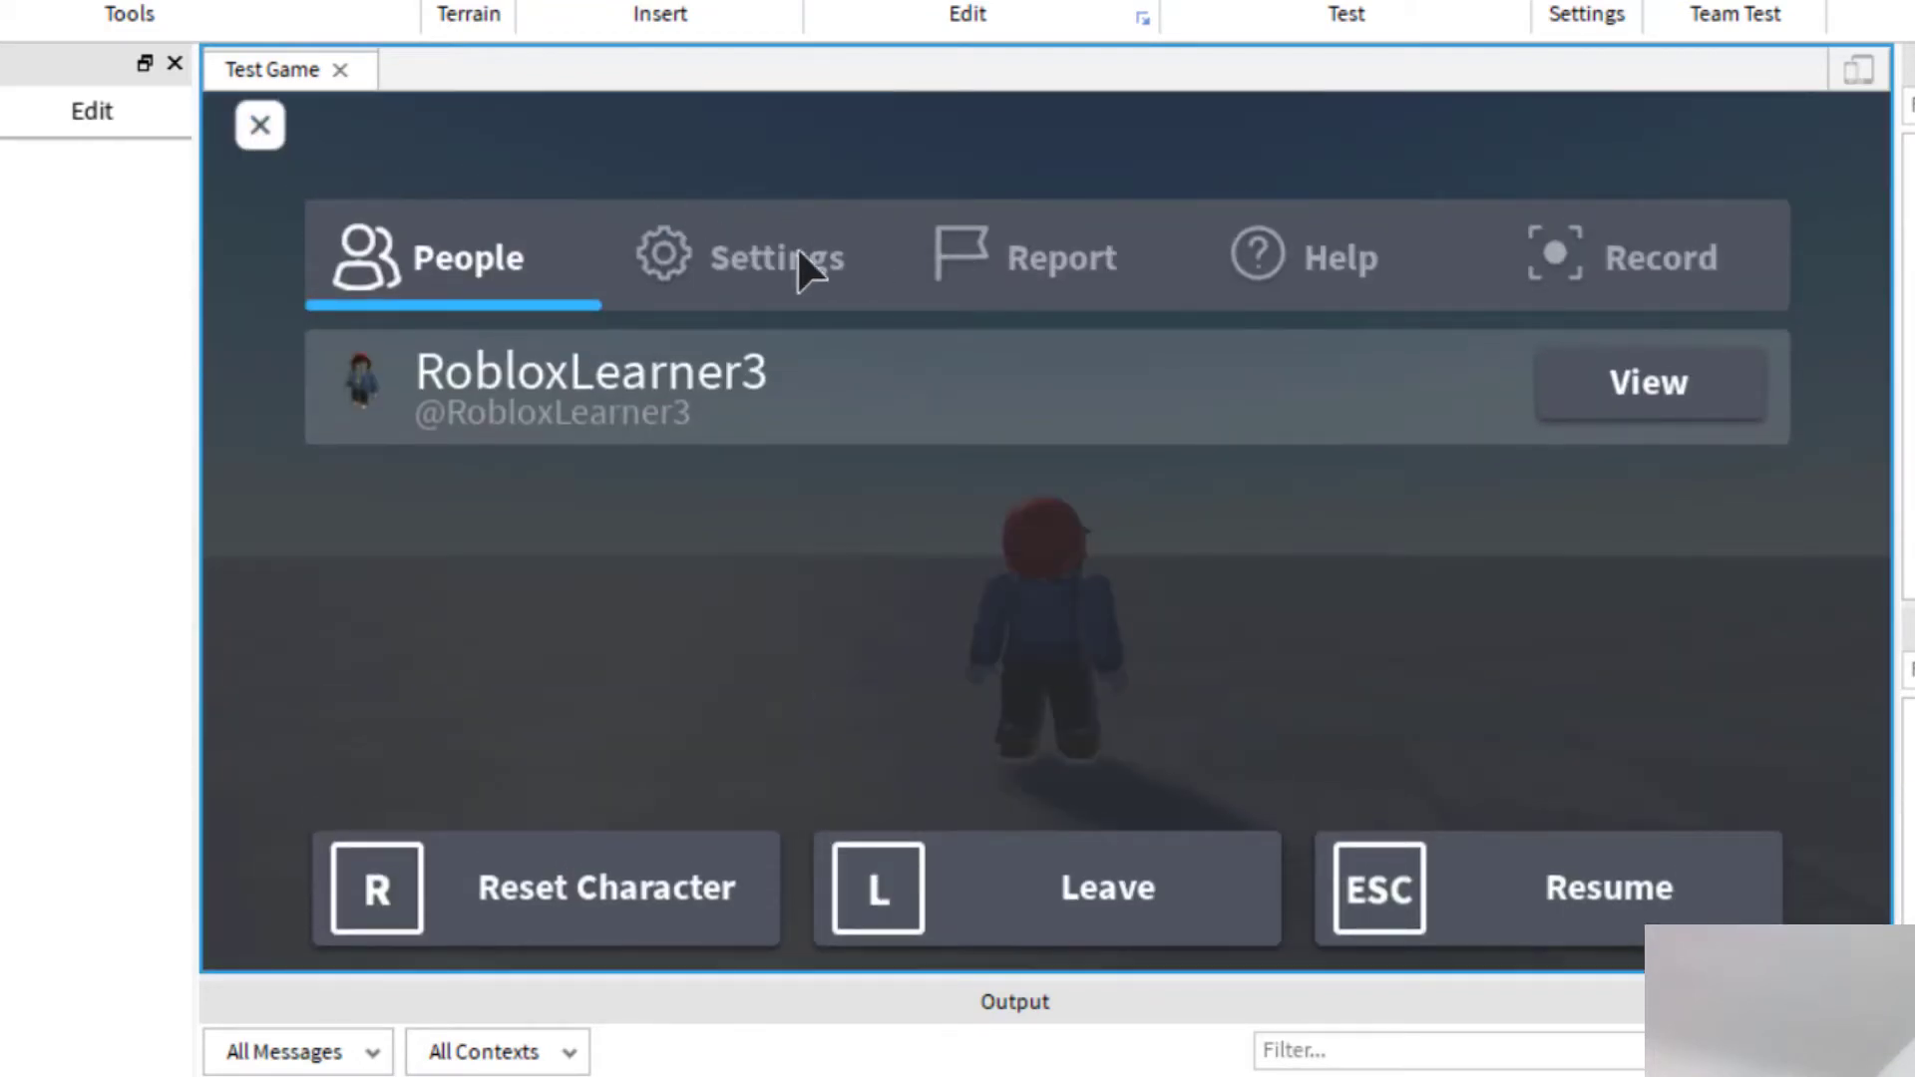
{"action": "left_click", "coordinate": [798, 263]}
{"action": "left_click", "coordinate": [1721, 374]}
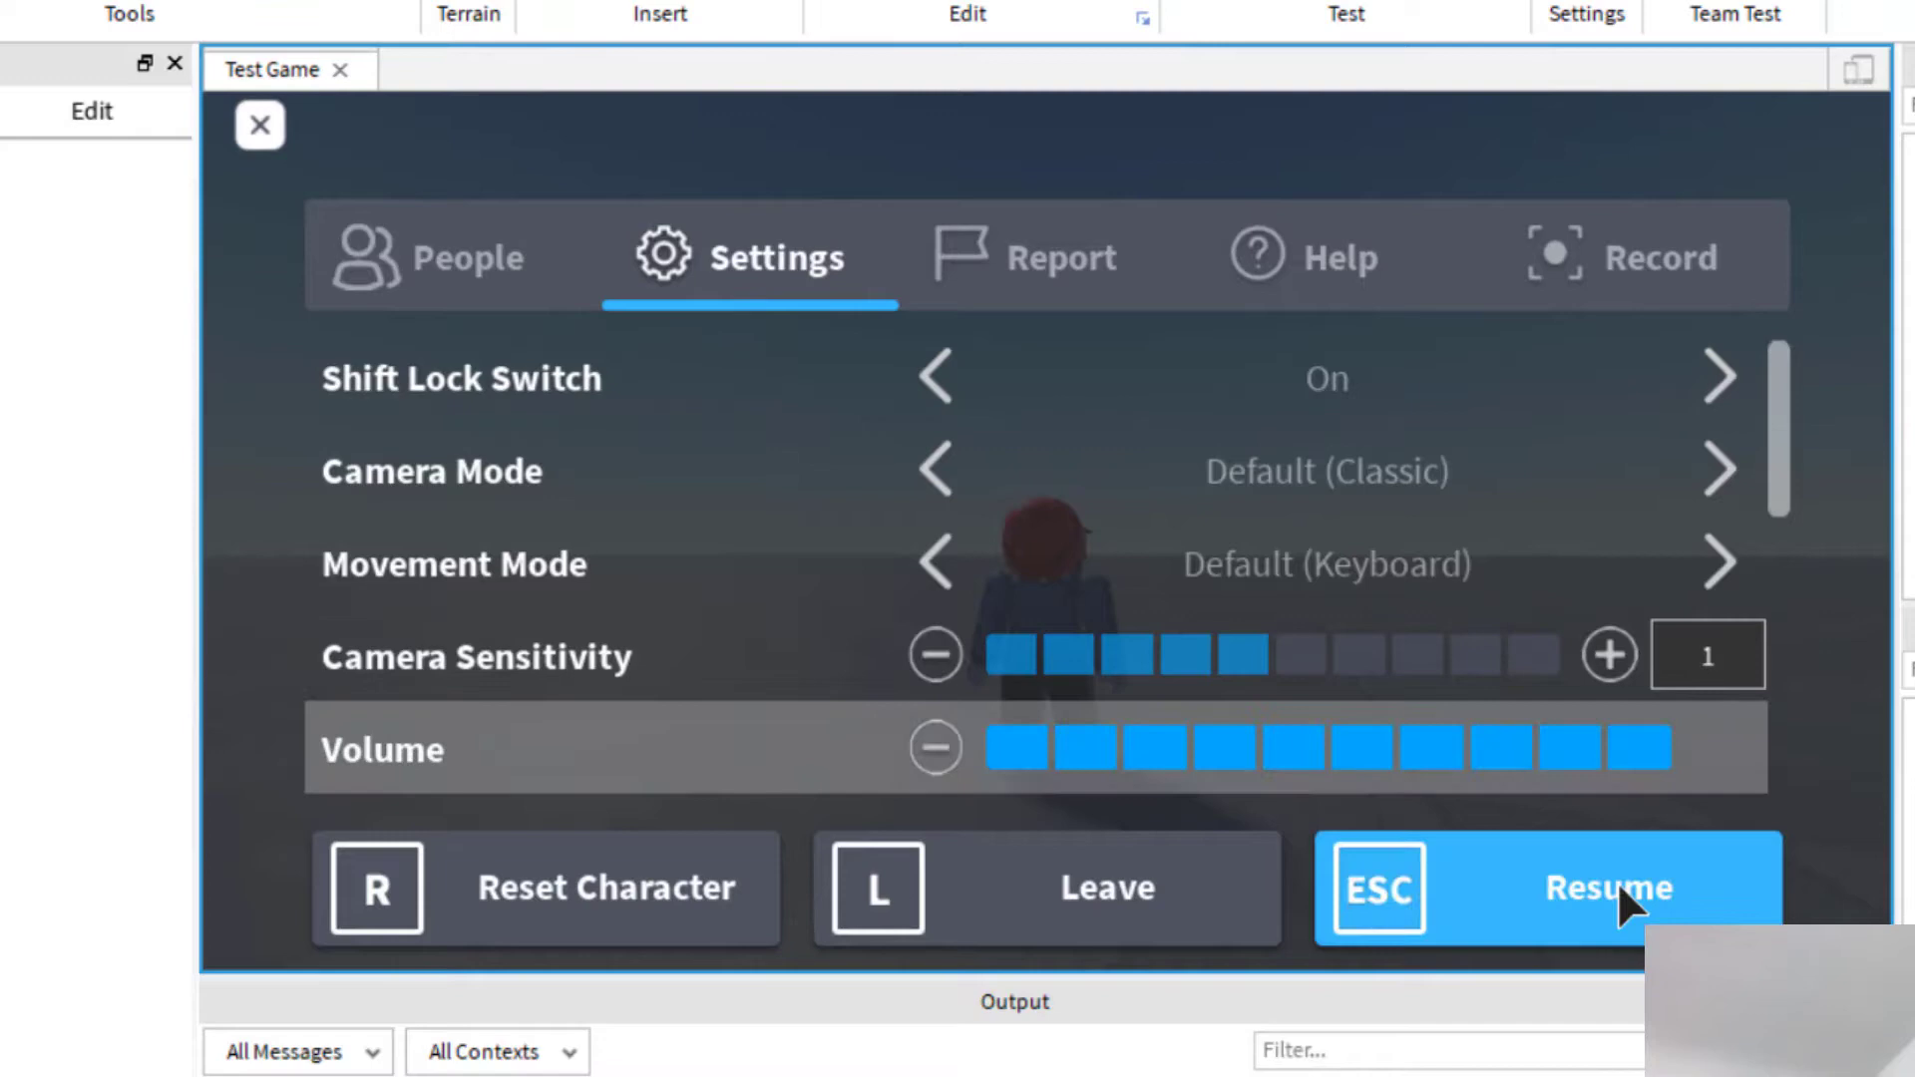
{"action": "left_click", "coordinate": [1622, 897]}
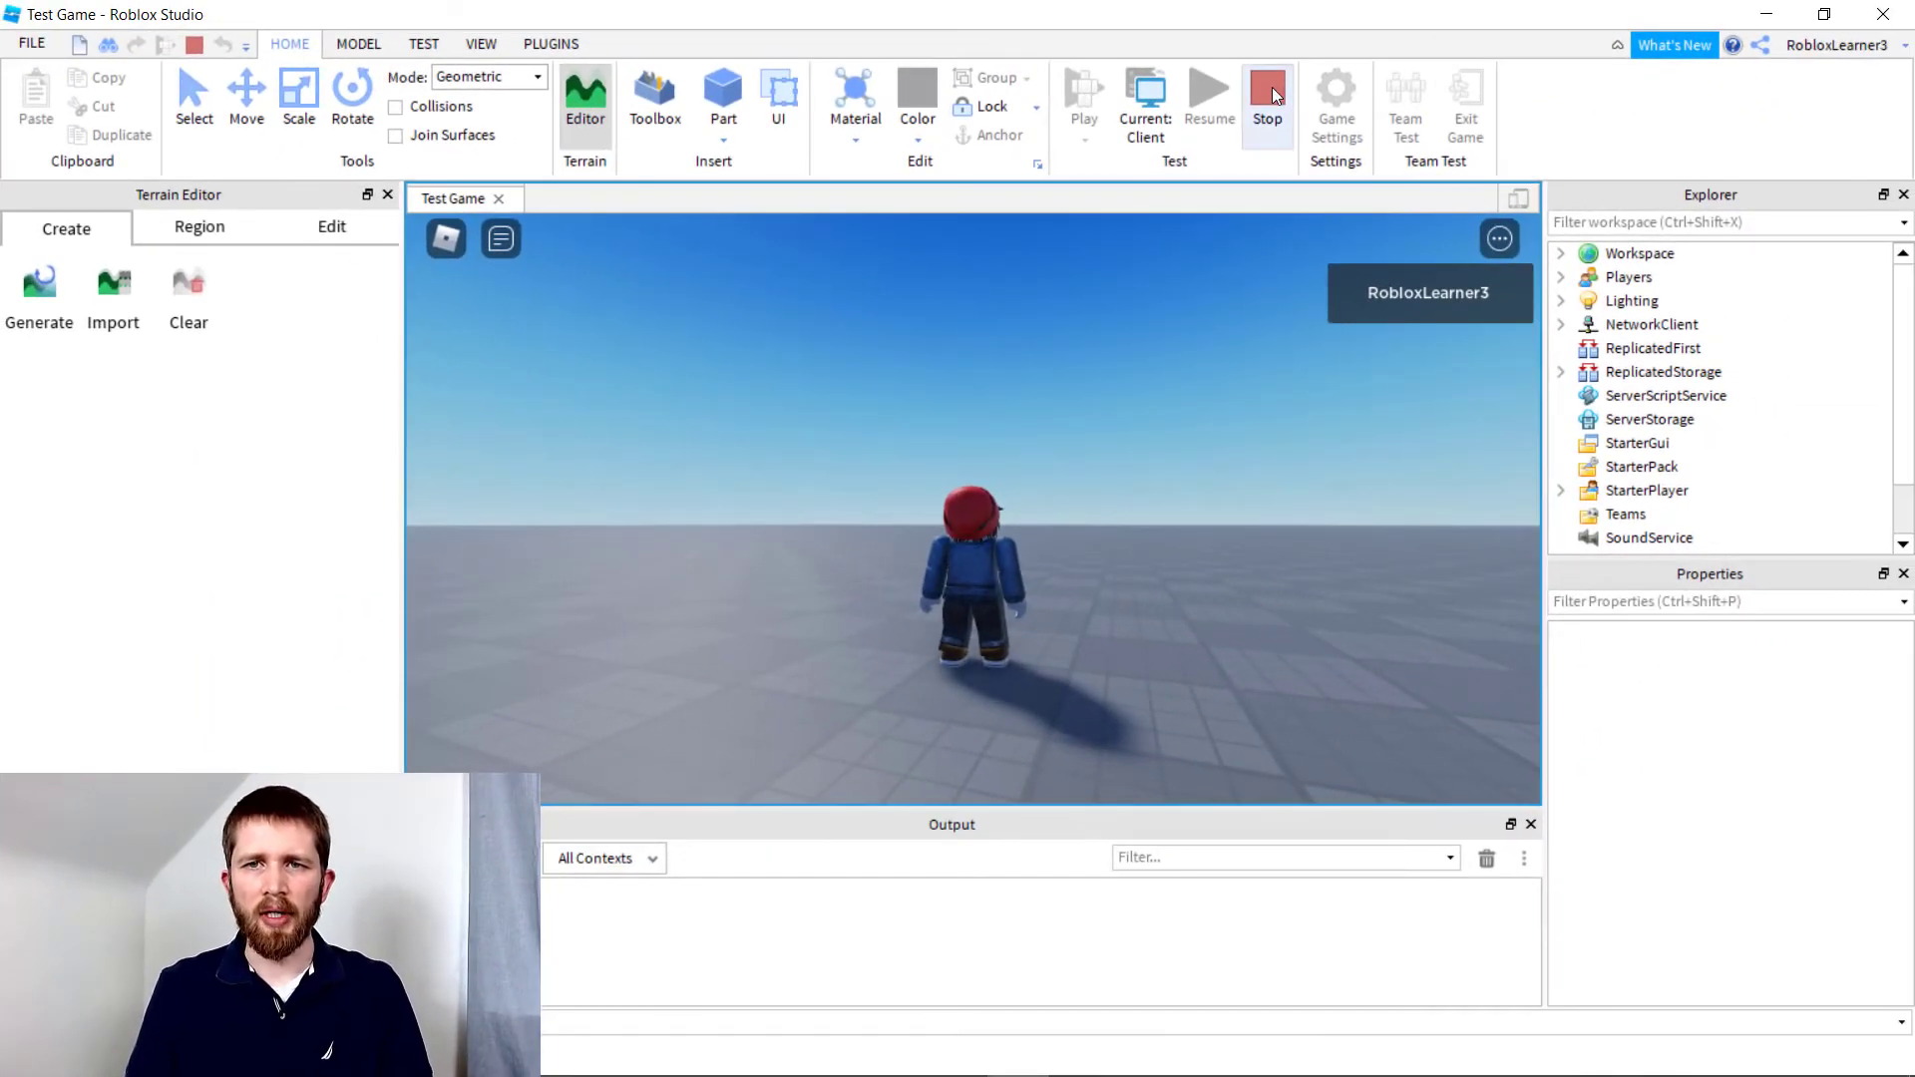
Stop the play test and uncheck StarterPlayer's EnableMouseLockOption under Controls
{"action": "left_click", "coordinate": [1261, 92]}
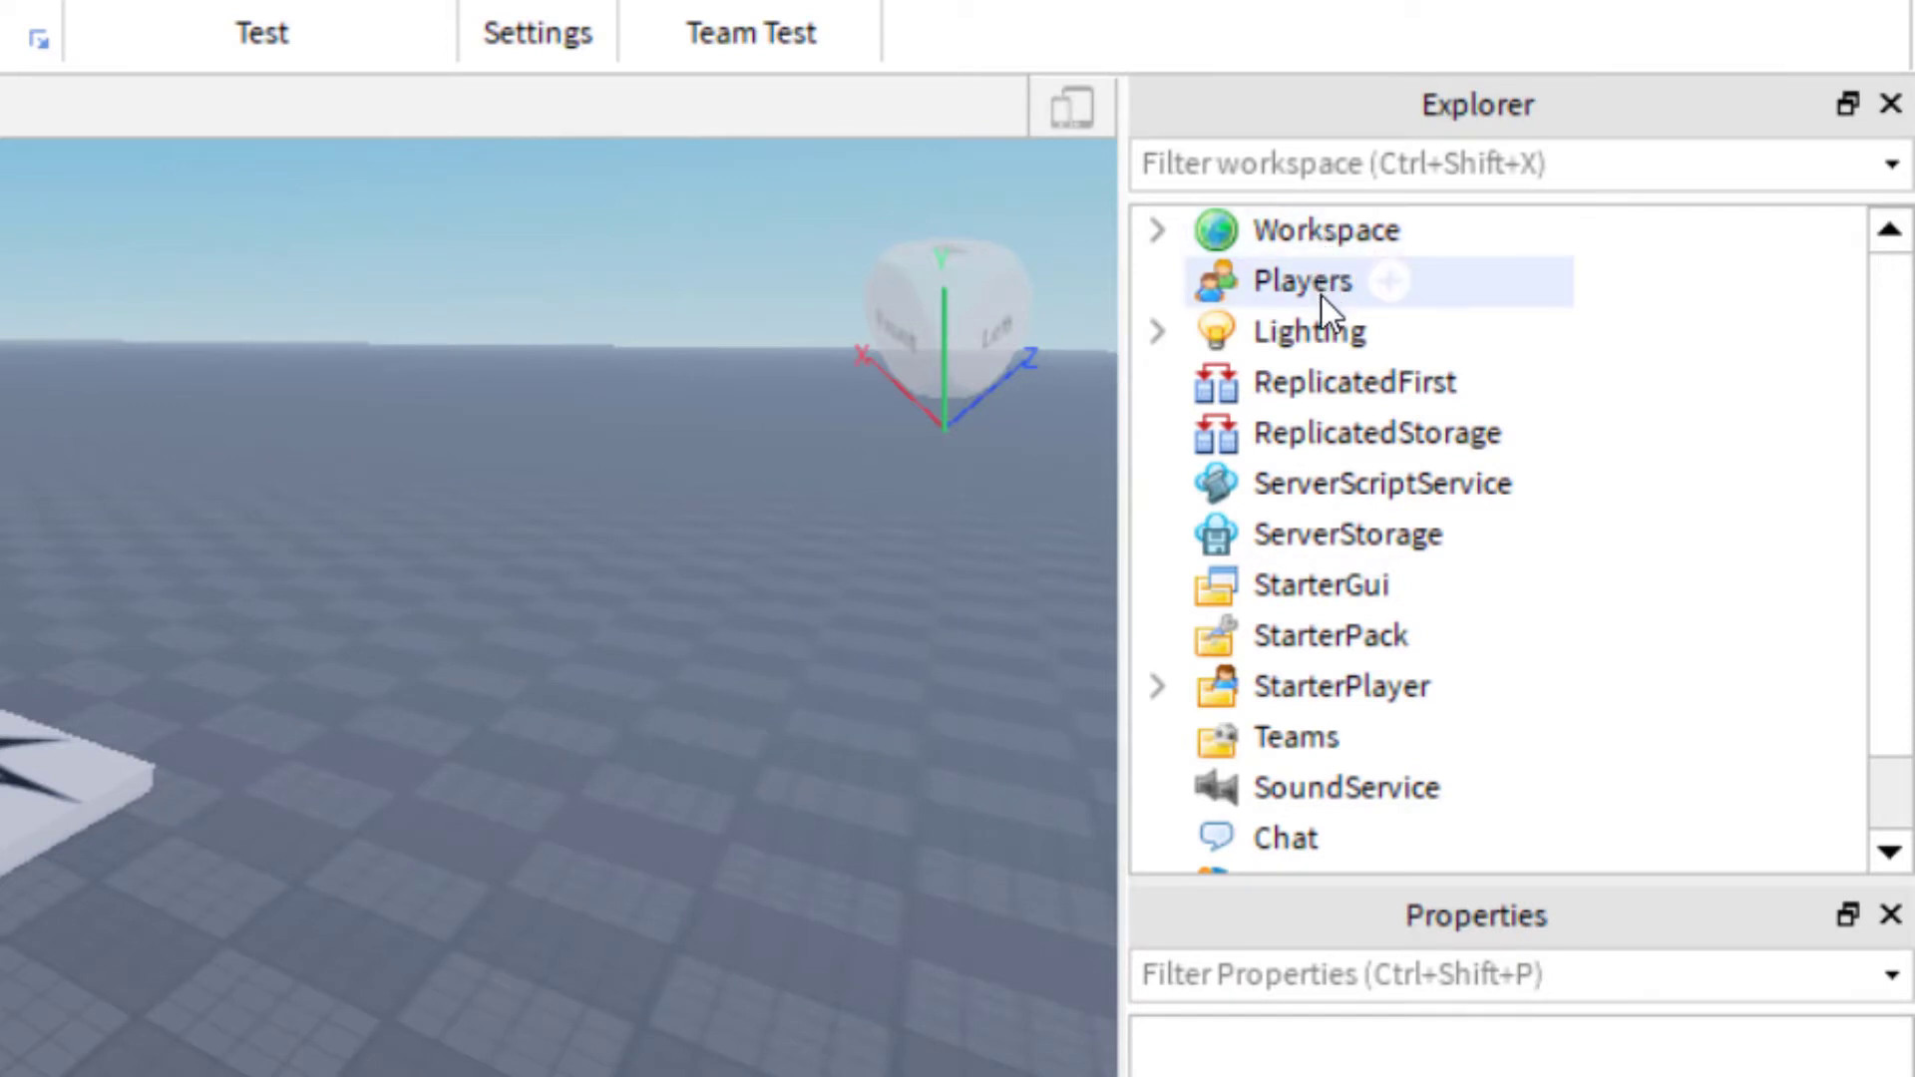
{"action": "left_click", "coordinate": [1360, 702]}
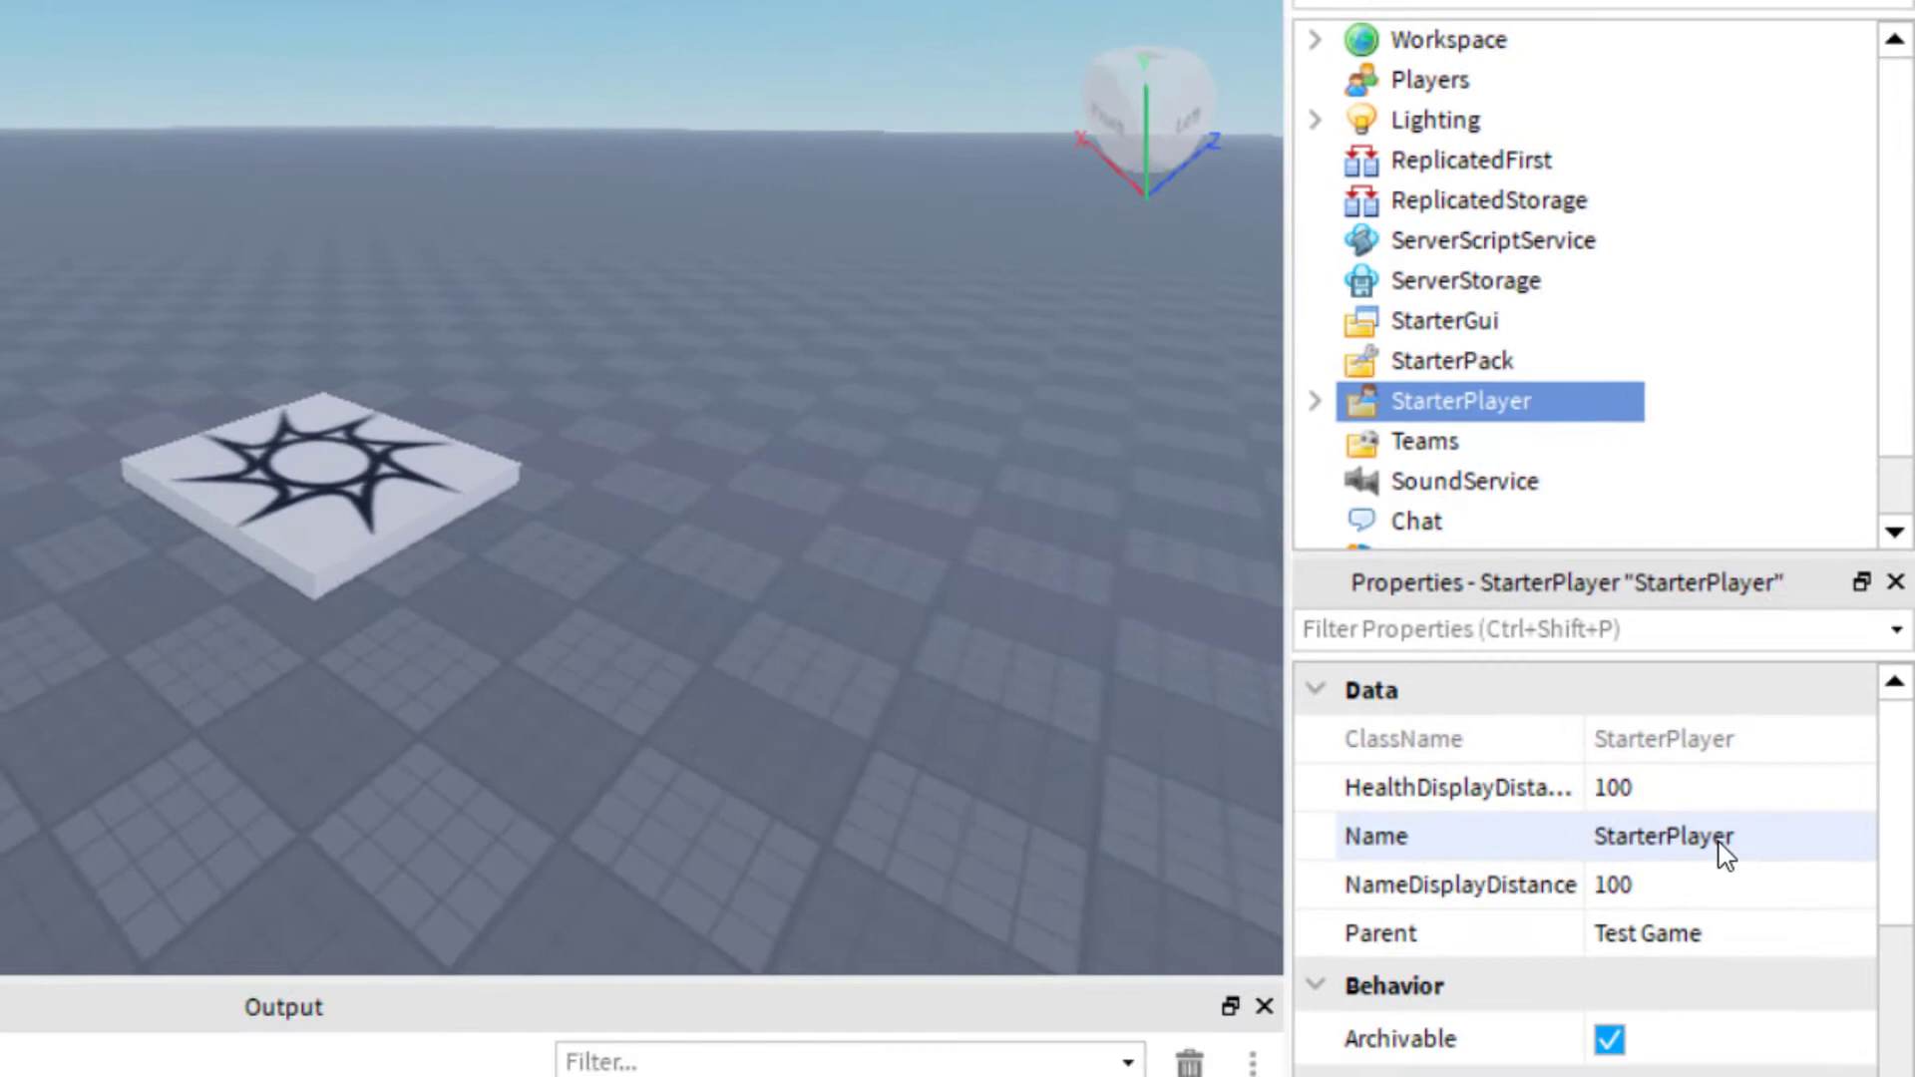
{"action": "scroll", "coordinate": [1721, 848], "scroll_direction": "down", "scroll_amount": 2}
{"action": "scroll", "coordinate": [1724, 839], "scroll_direction": "down", "scroll_amount": 3}
{"action": "scroll", "coordinate": [1722, 834], "scroll_direction": "down", "scroll_amount": 5}
{"action": "scroll", "coordinate": [1721, 835], "scroll_direction": "down", "scroll_amount": 1}
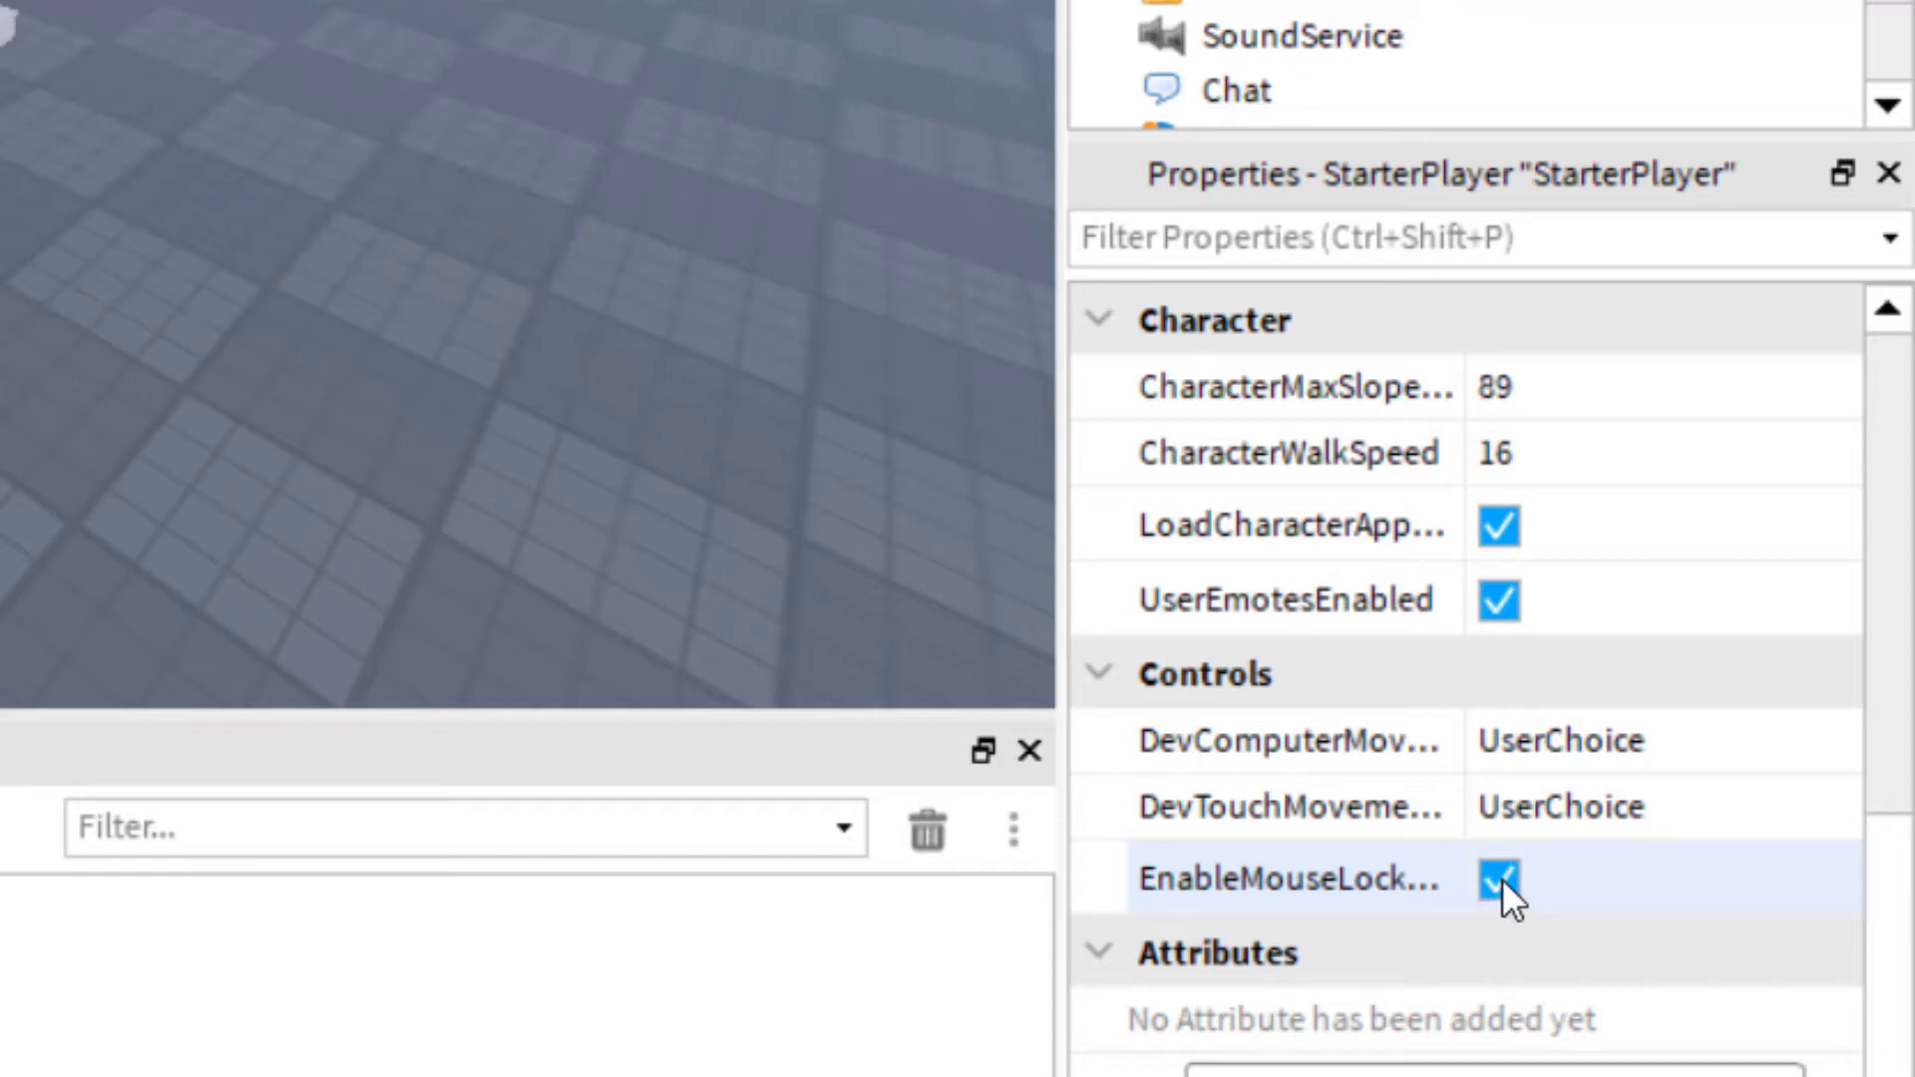
{"action": "left_click", "coordinate": [1500, 879]}
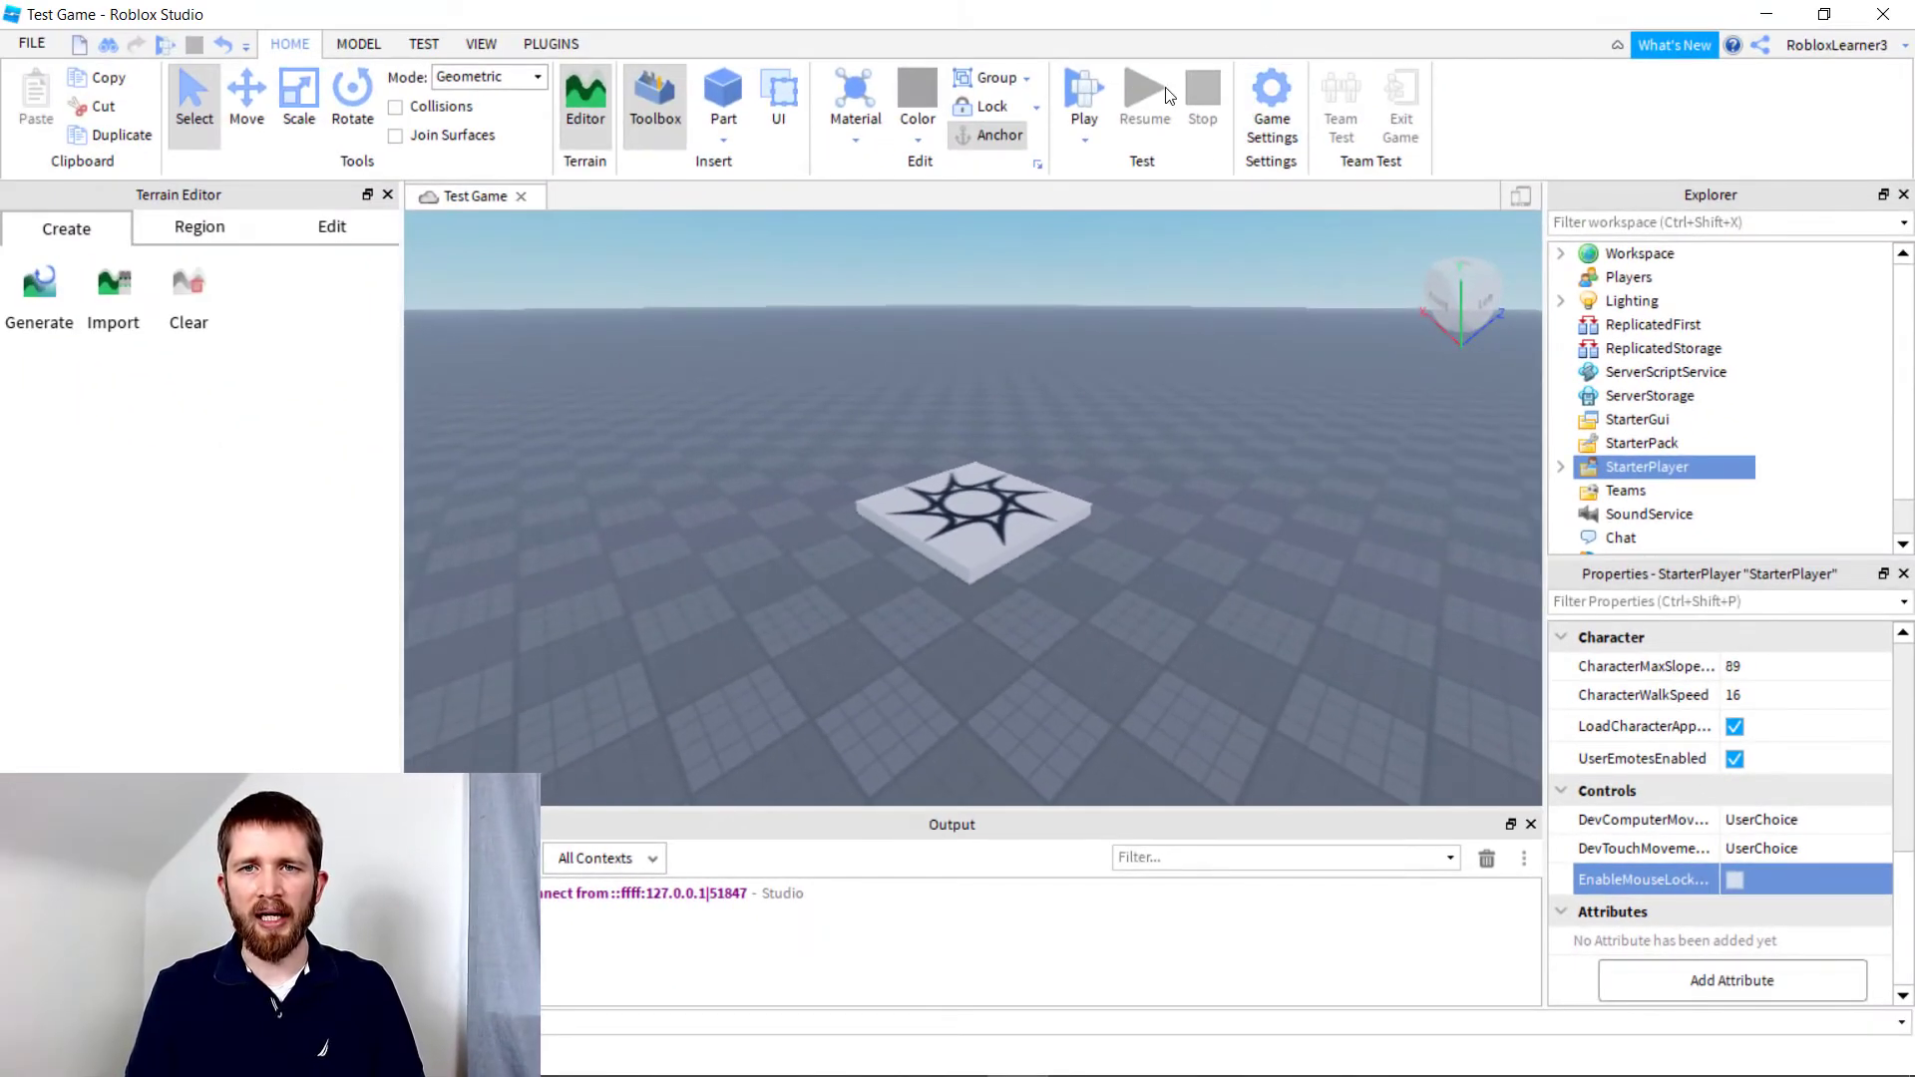
Play-test, confirm Shift Lock Switch shows Set by Developer, then stop with Shift+F5
{"action": "left_click", "coordinate": [1084, 105]}
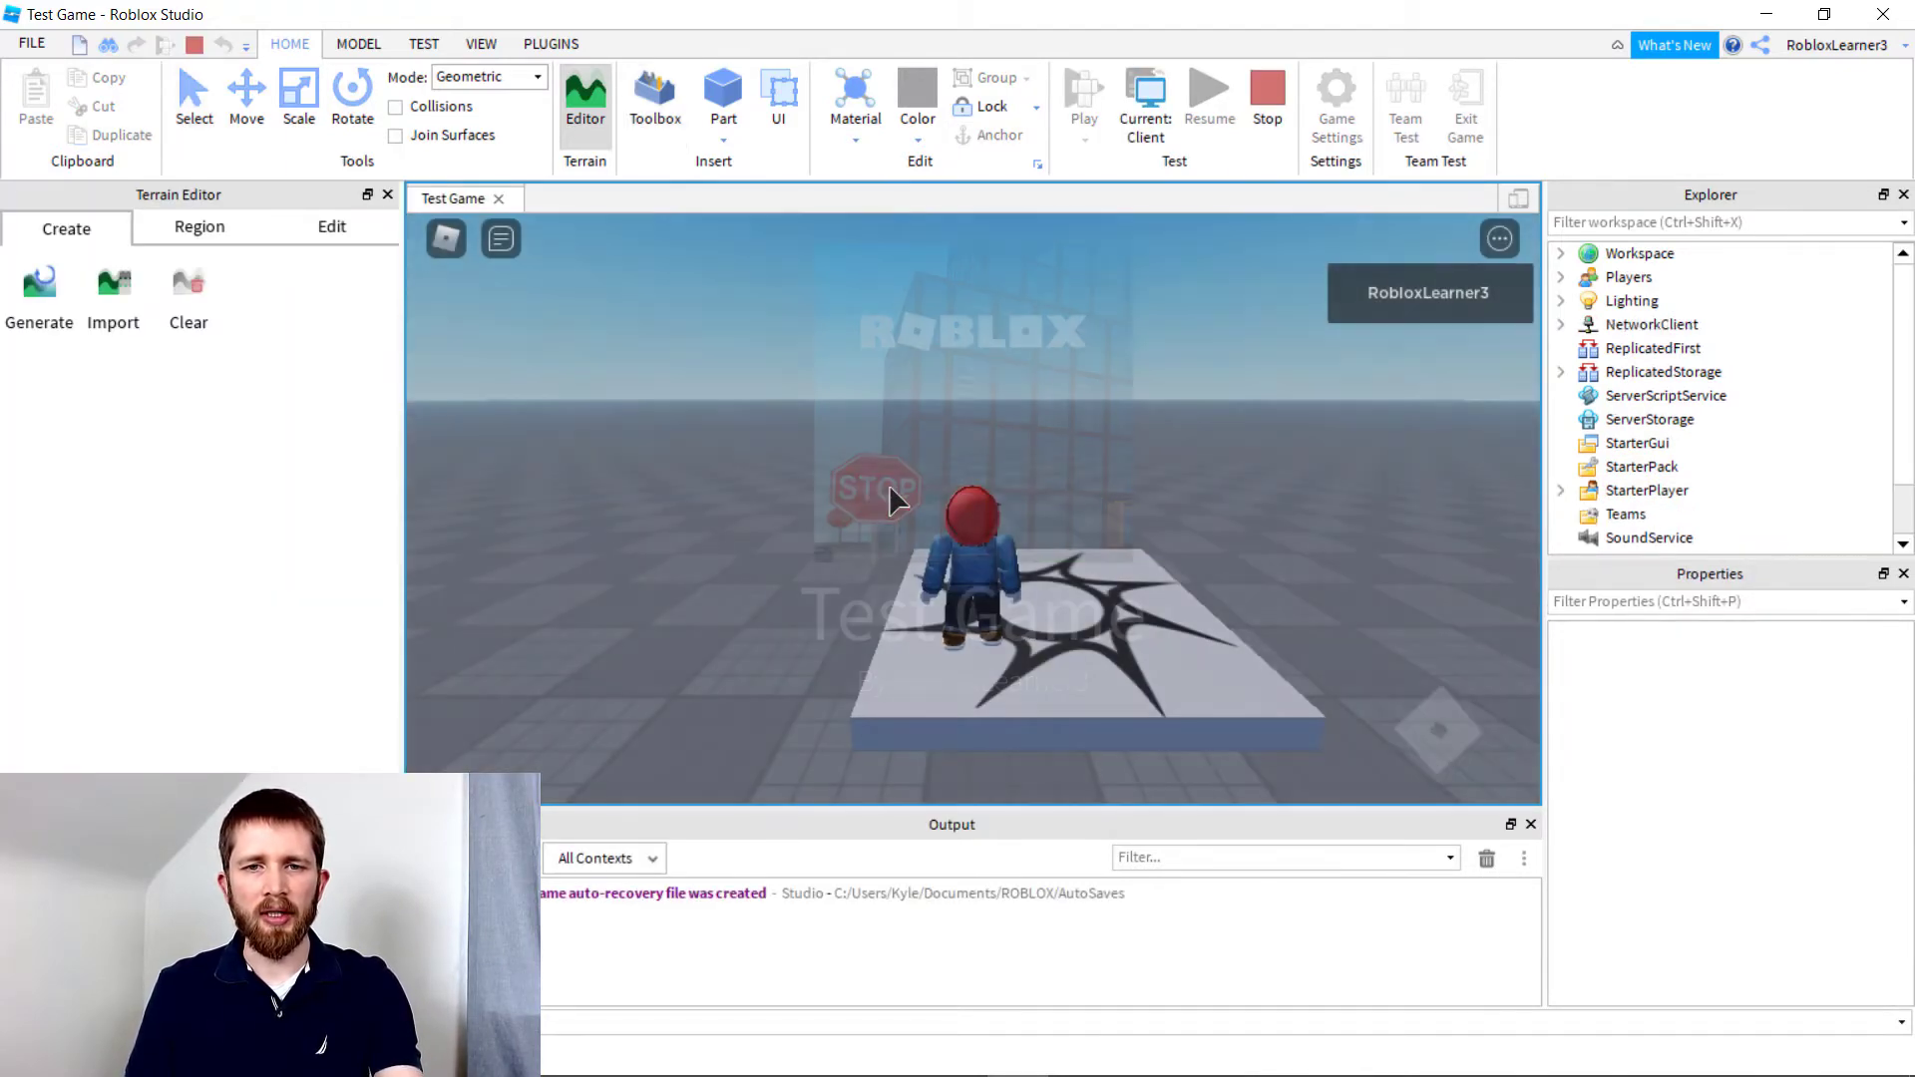
{"action": "key", "text": "s"}
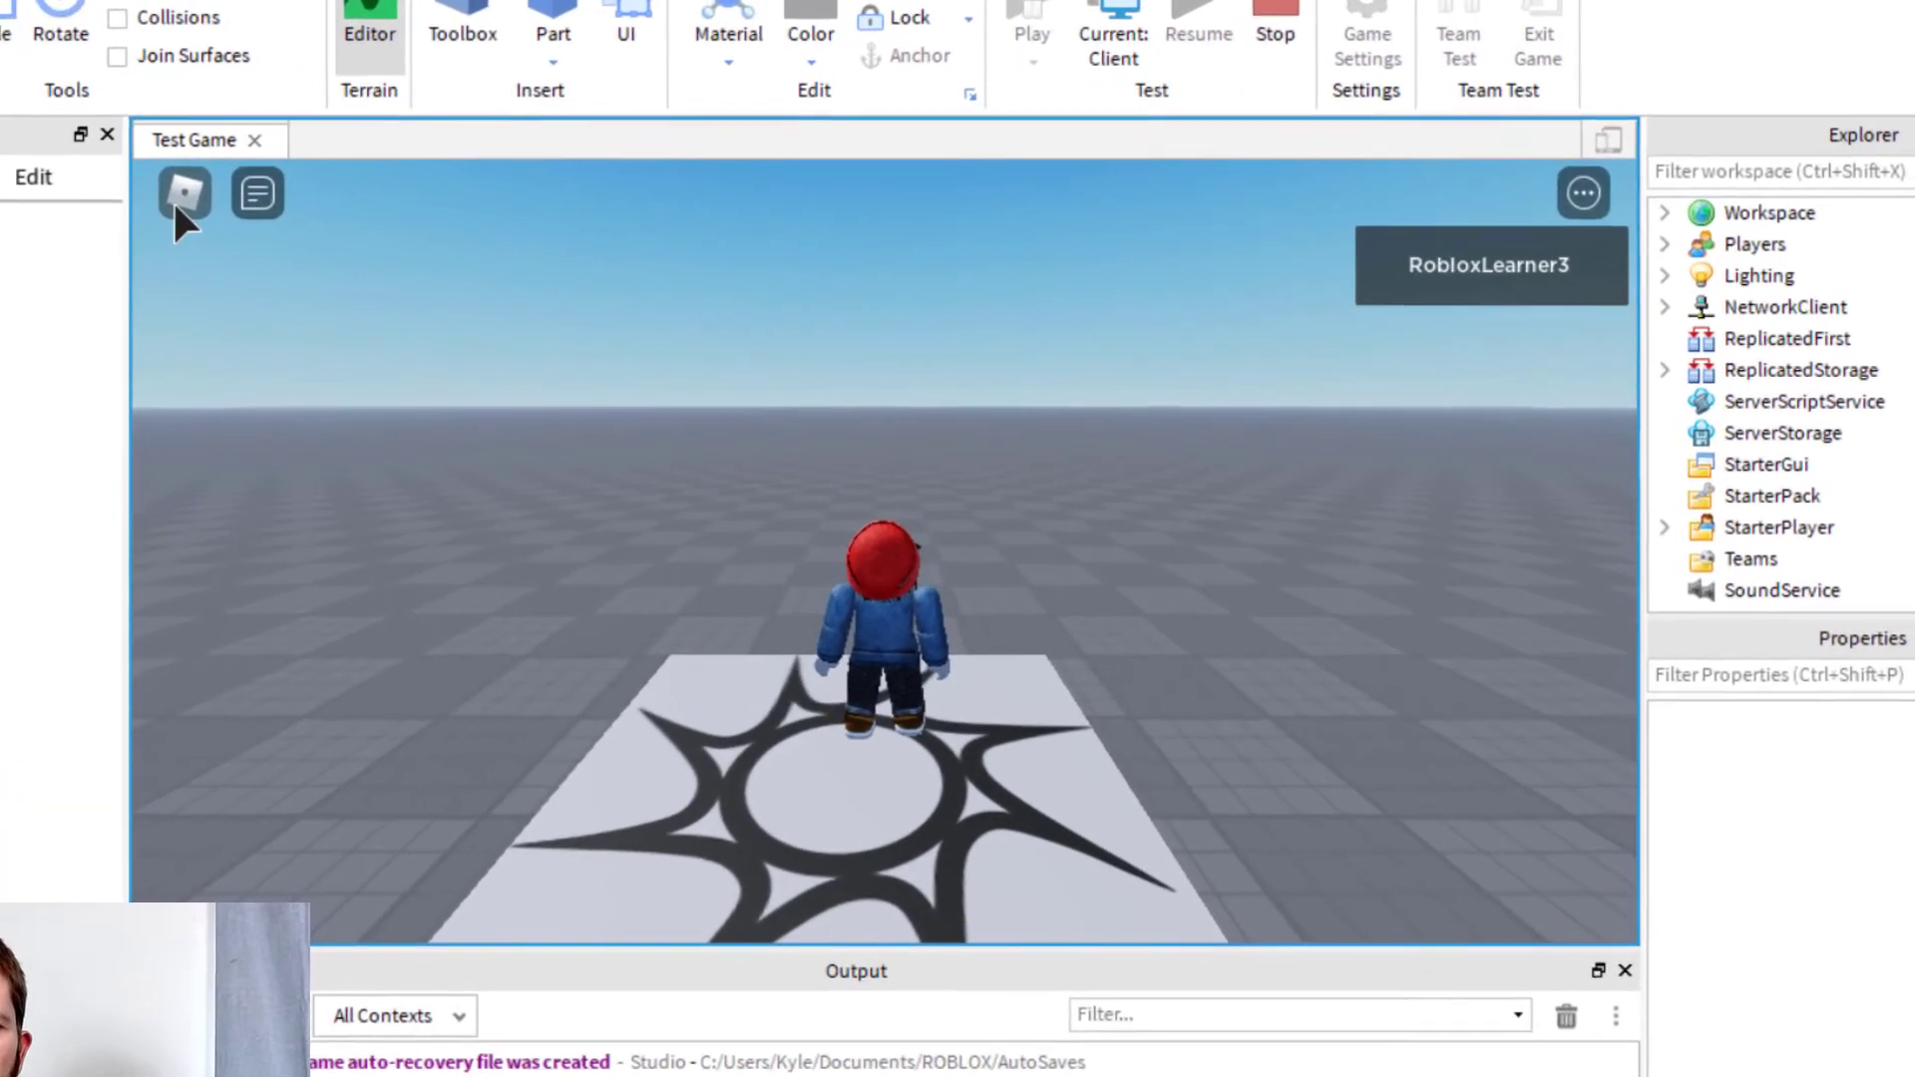
{"action": "left_click", "coordinate": [438, 243]}
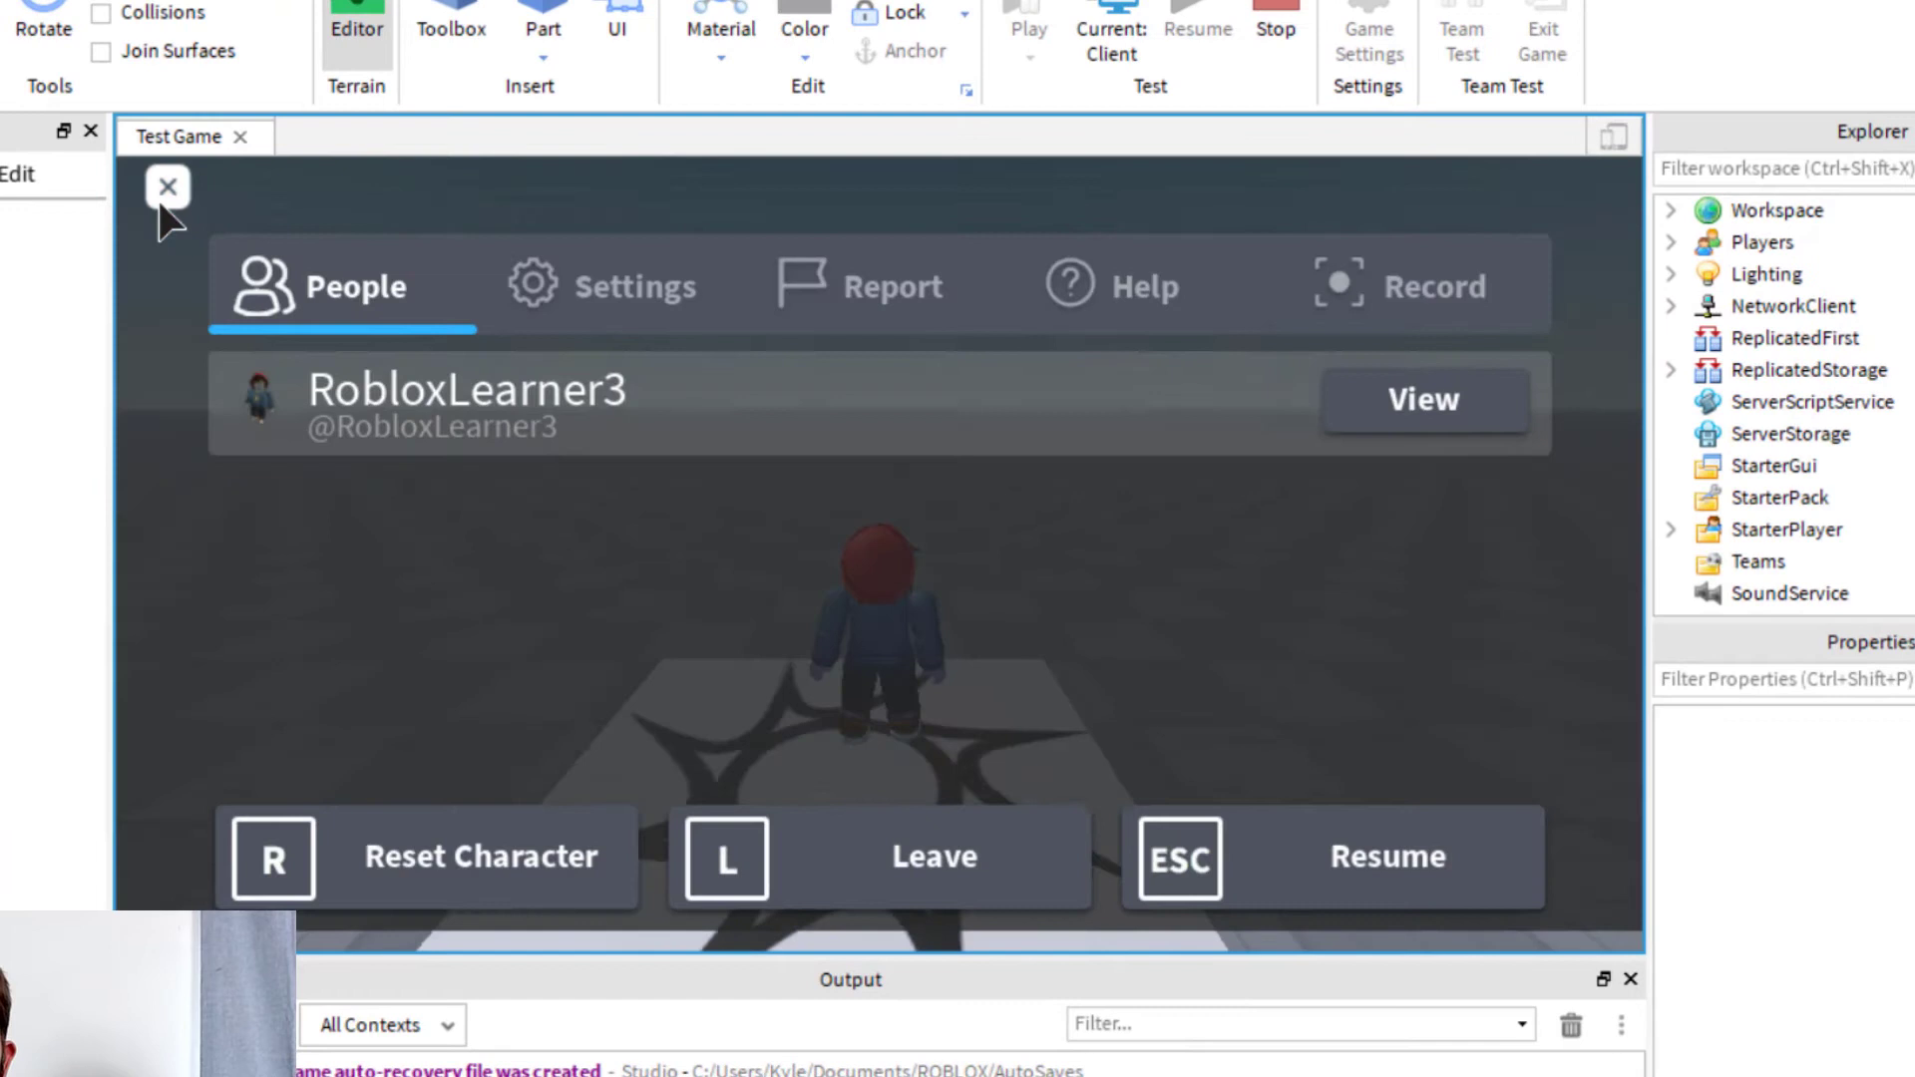
{"action": "left_click", "coordinate": [654, 300]}
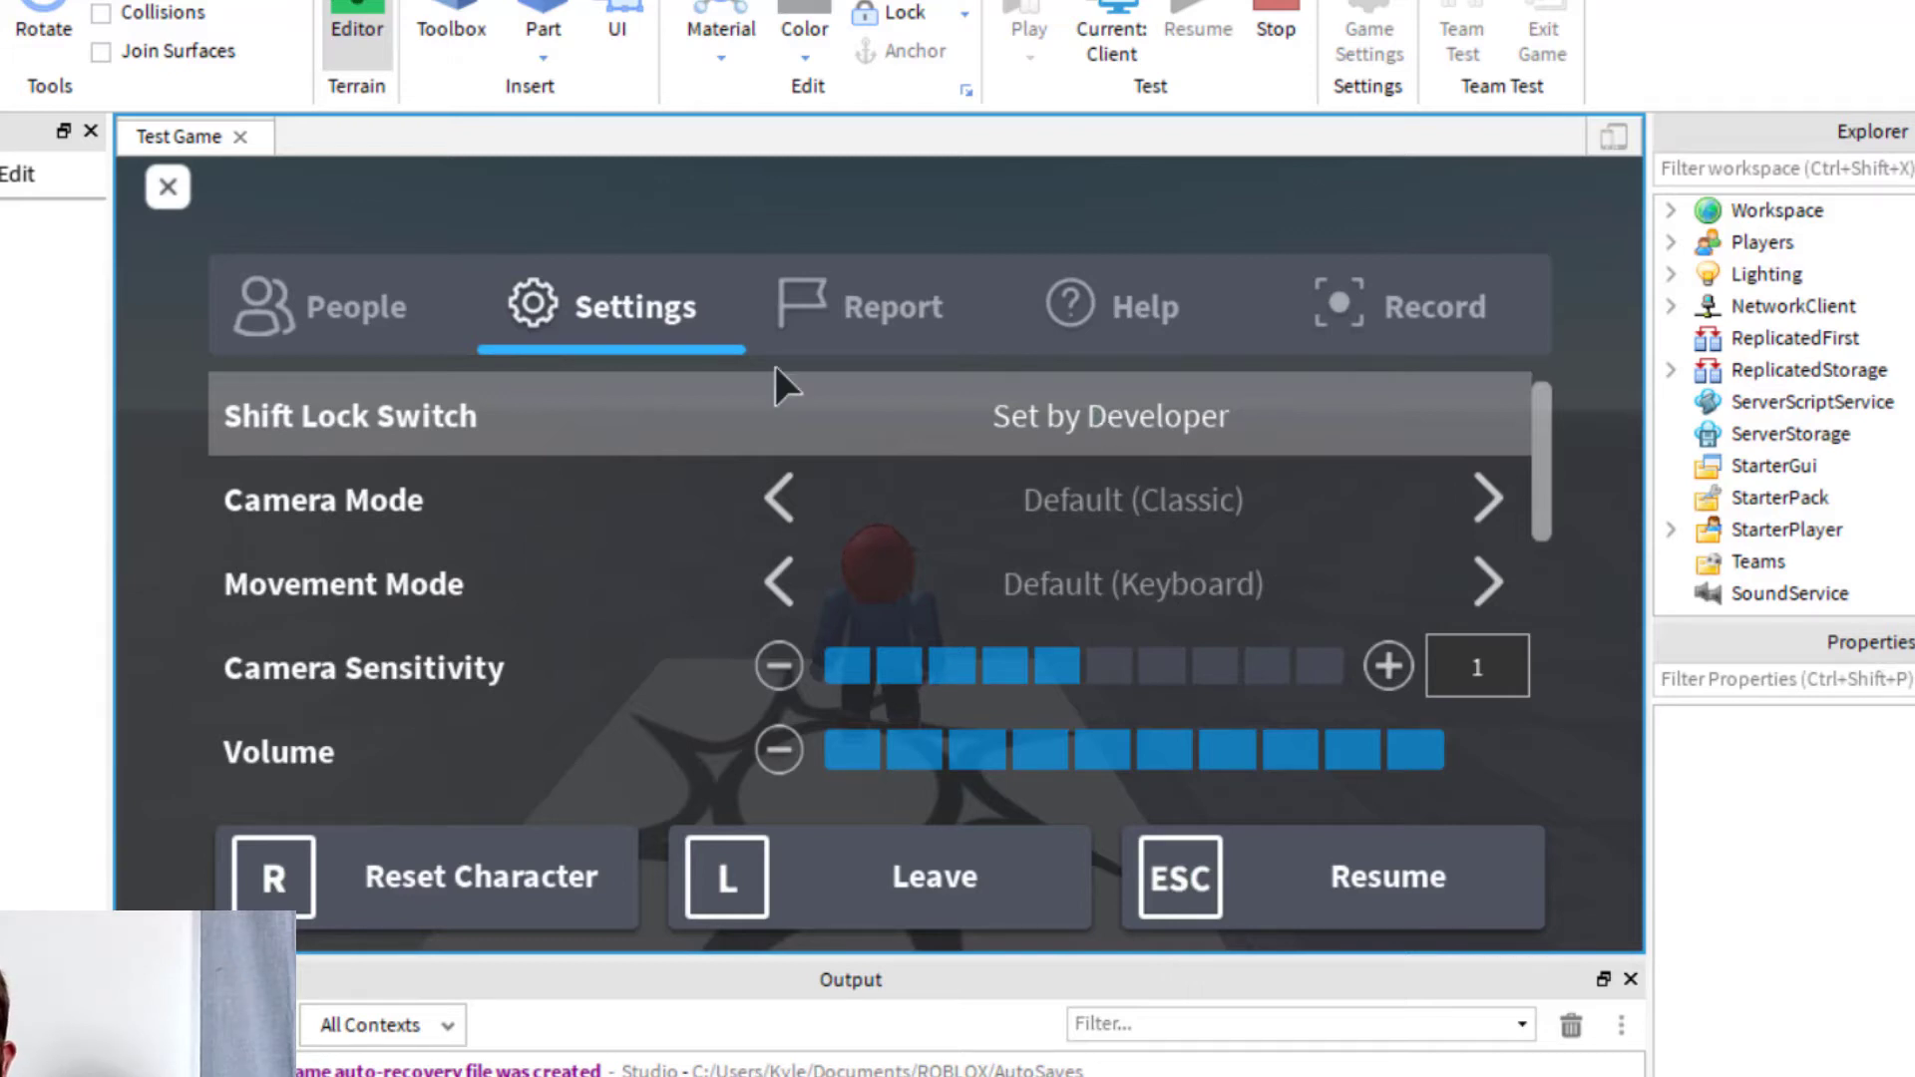
{"action": "key", "text": "Escape"}
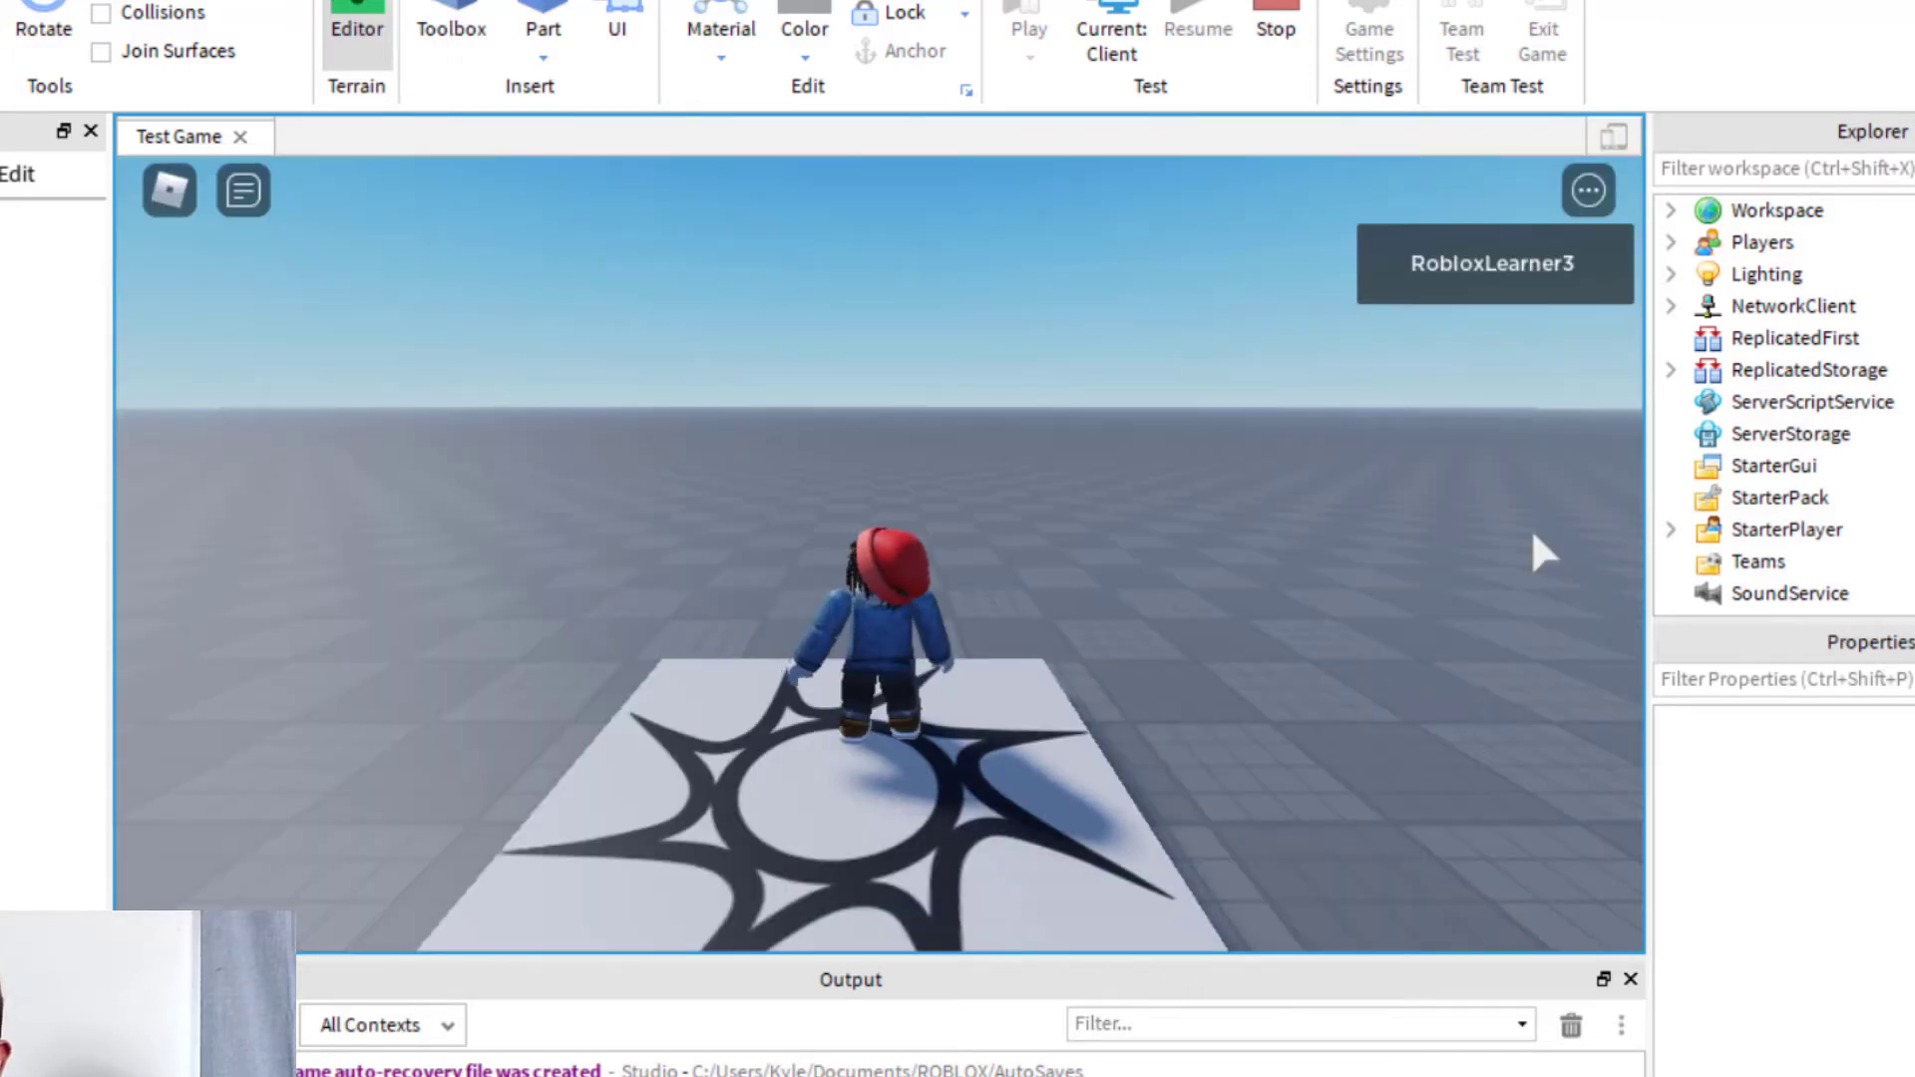
{"action": "key", "text": "shift+F5"}
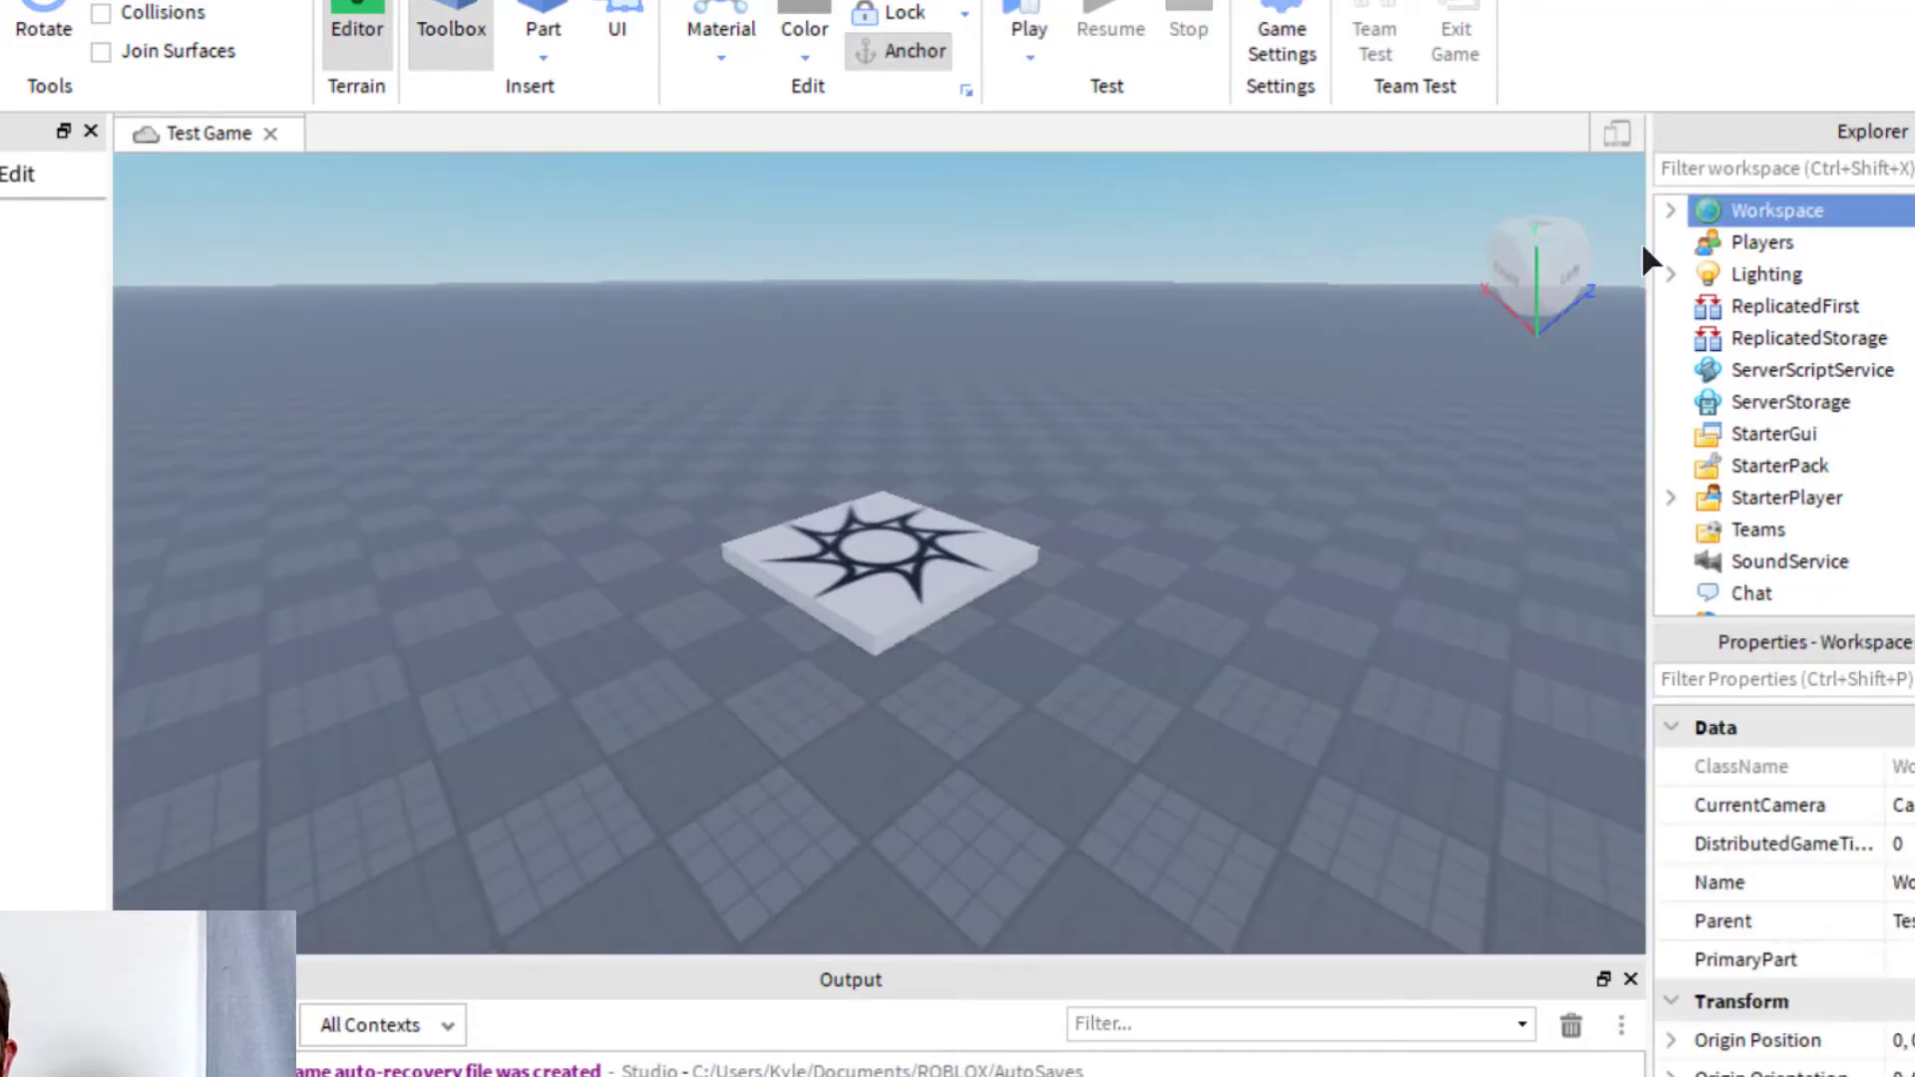
{"action": "mouse_move", "coordinate": [1776, 211]}
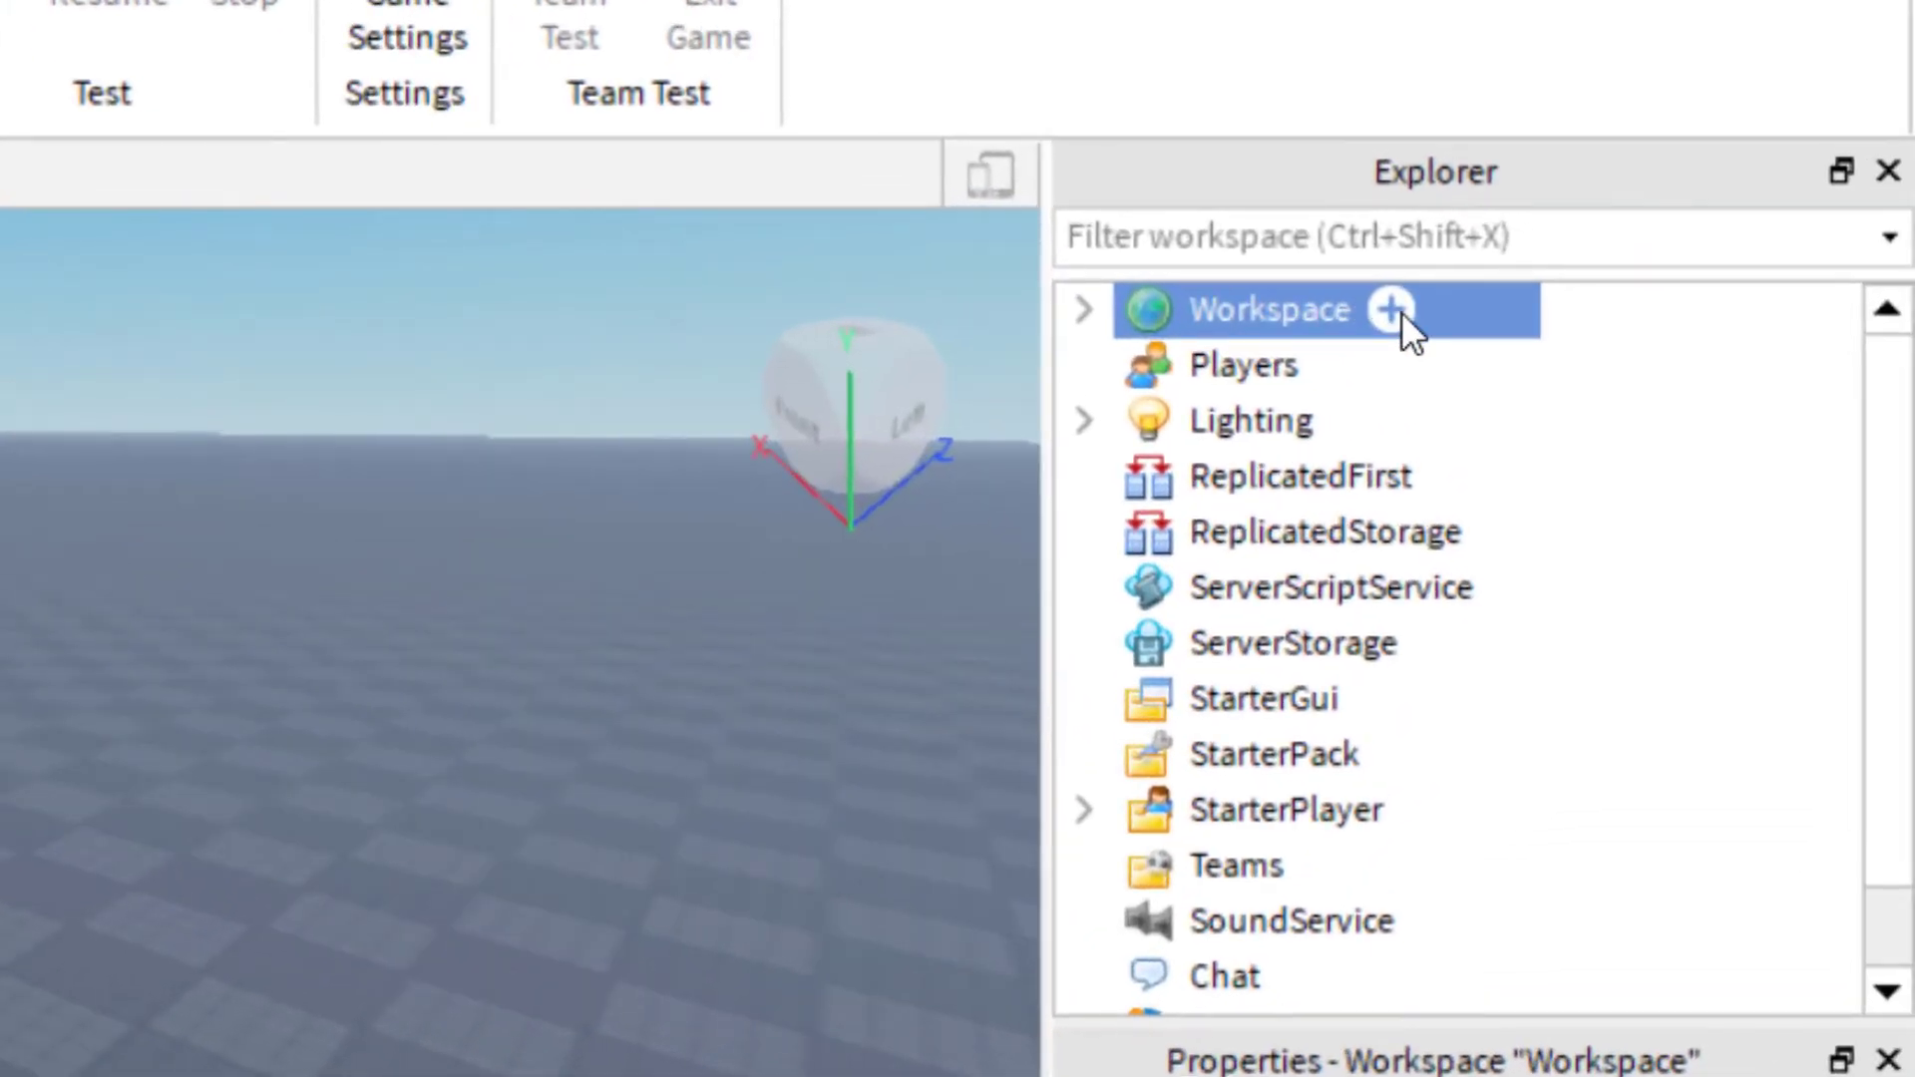
Insert a Script object into Workspace from the Explorer's + menu
{"action": "left_click", "coordinate": [1846, 212]}
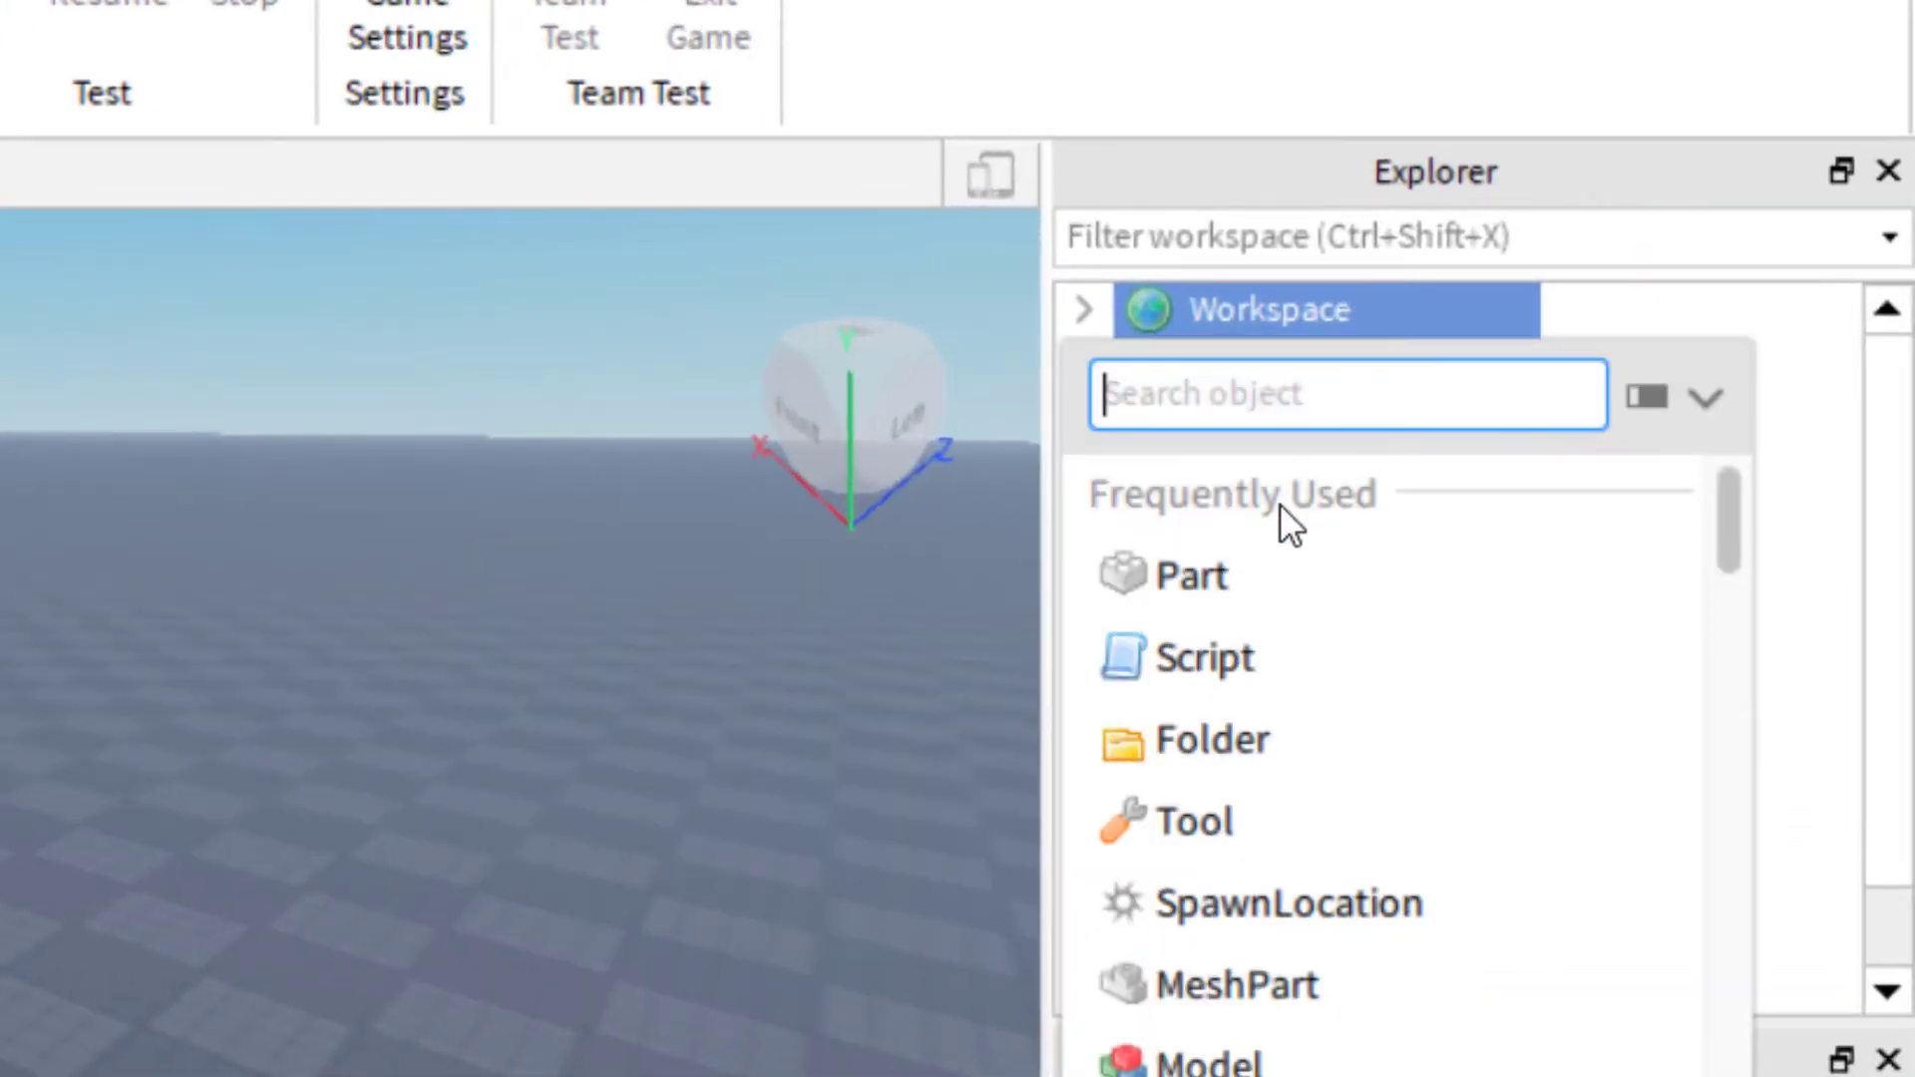
{"action": "left_click", "coordinate": [1183, 681]}
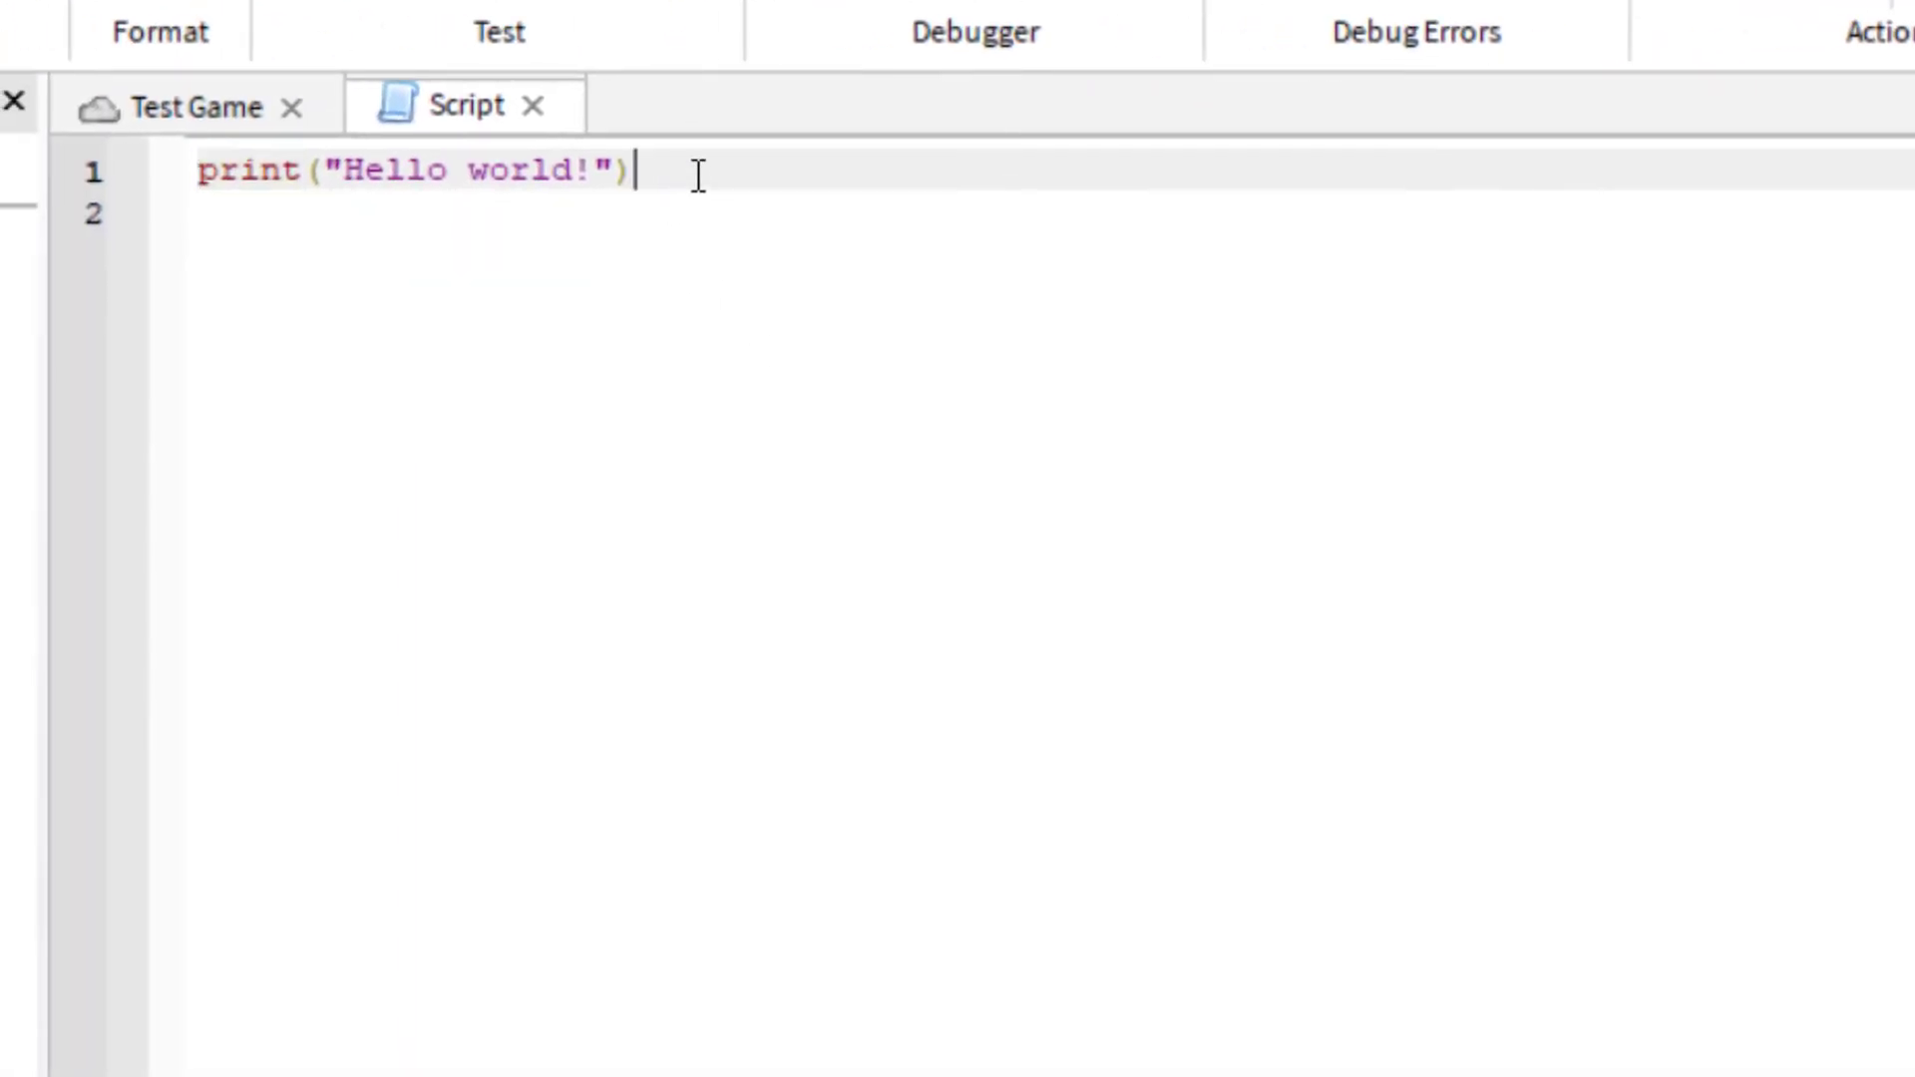
Replace the print line with game.StarterPlayer.EnableMouseLockOption = false and return to the Test Game view
{"action": "key", "text": "BackSpace"}
{"action": "key", "text": "BackSpace"}
{"action": "key", "text": "BackSpace"}
{"action": "key", "text": "BackSpace"}
{"action": "key", "text": "BackSpace"}
{"action": "key", "text": "BackSpace"}
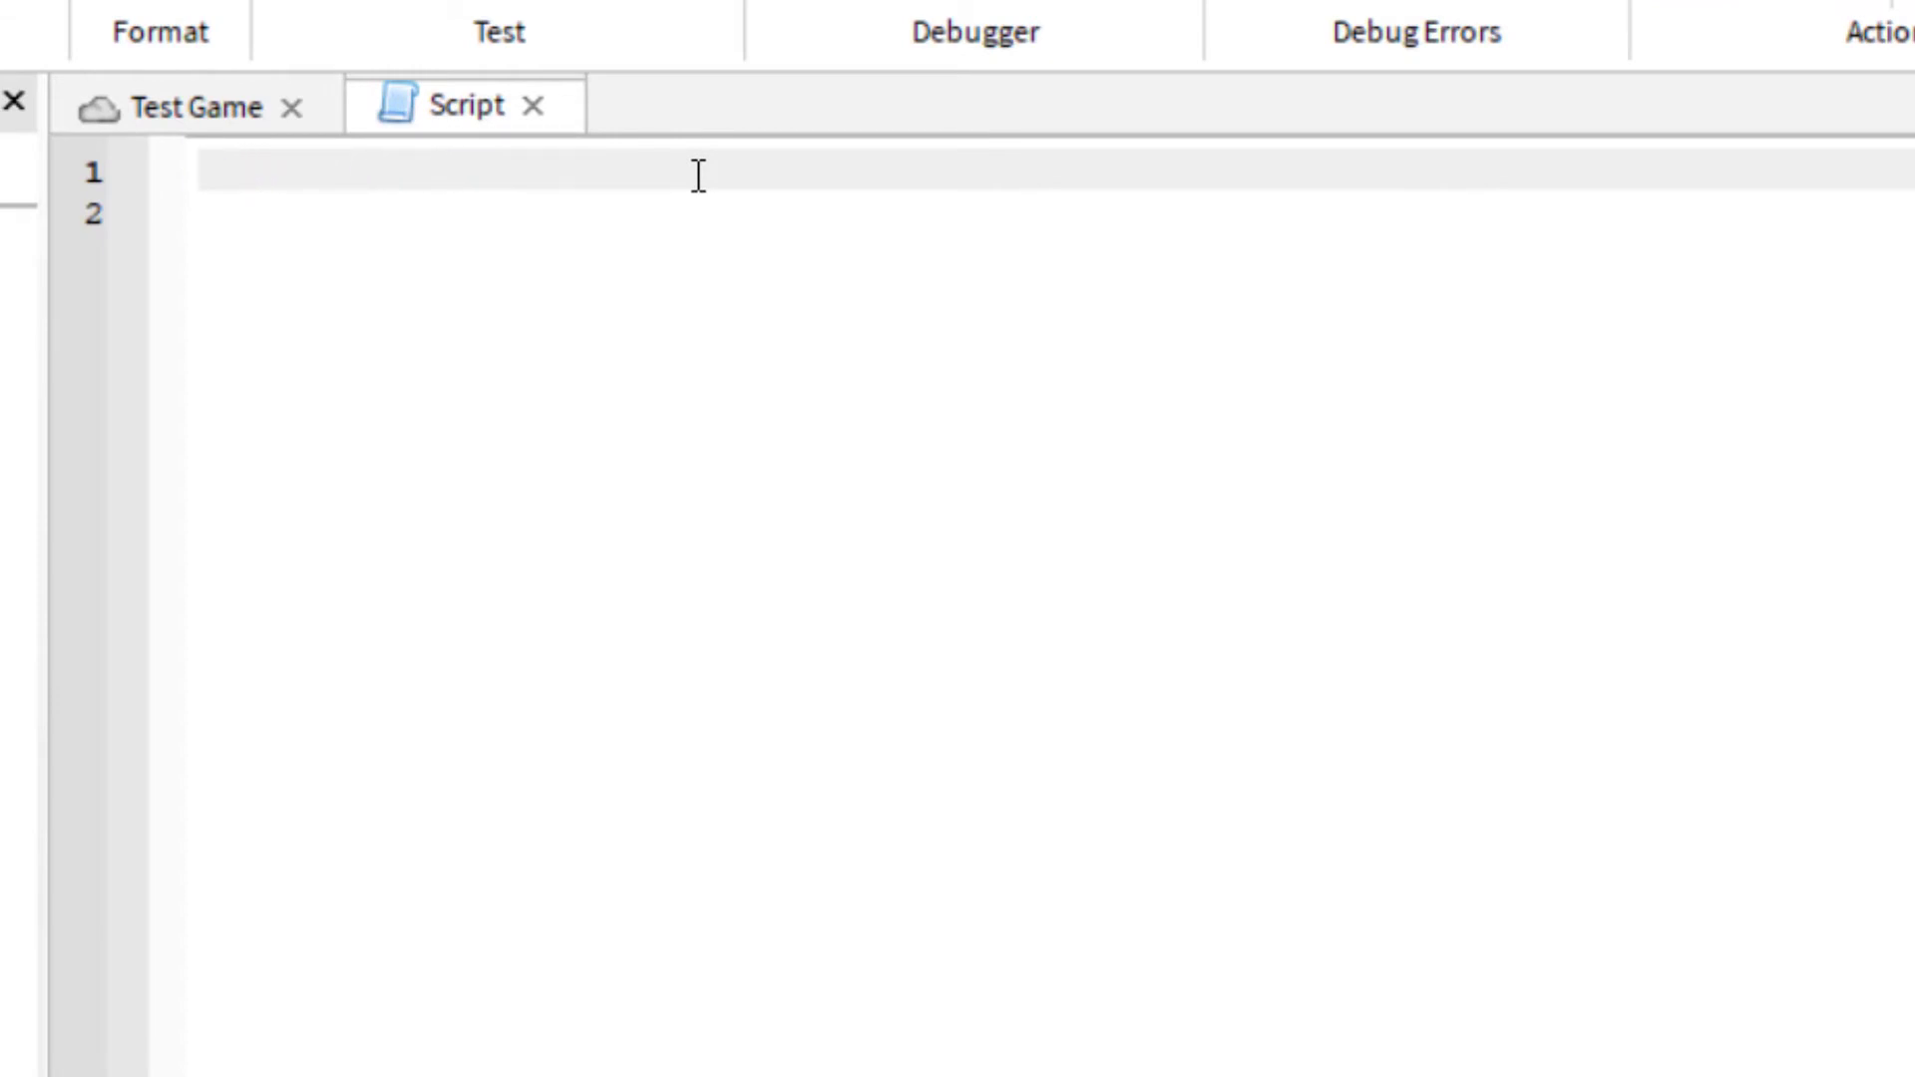
{"action": "type", "text": "g"}
{"action": "type", "text": "ame."}
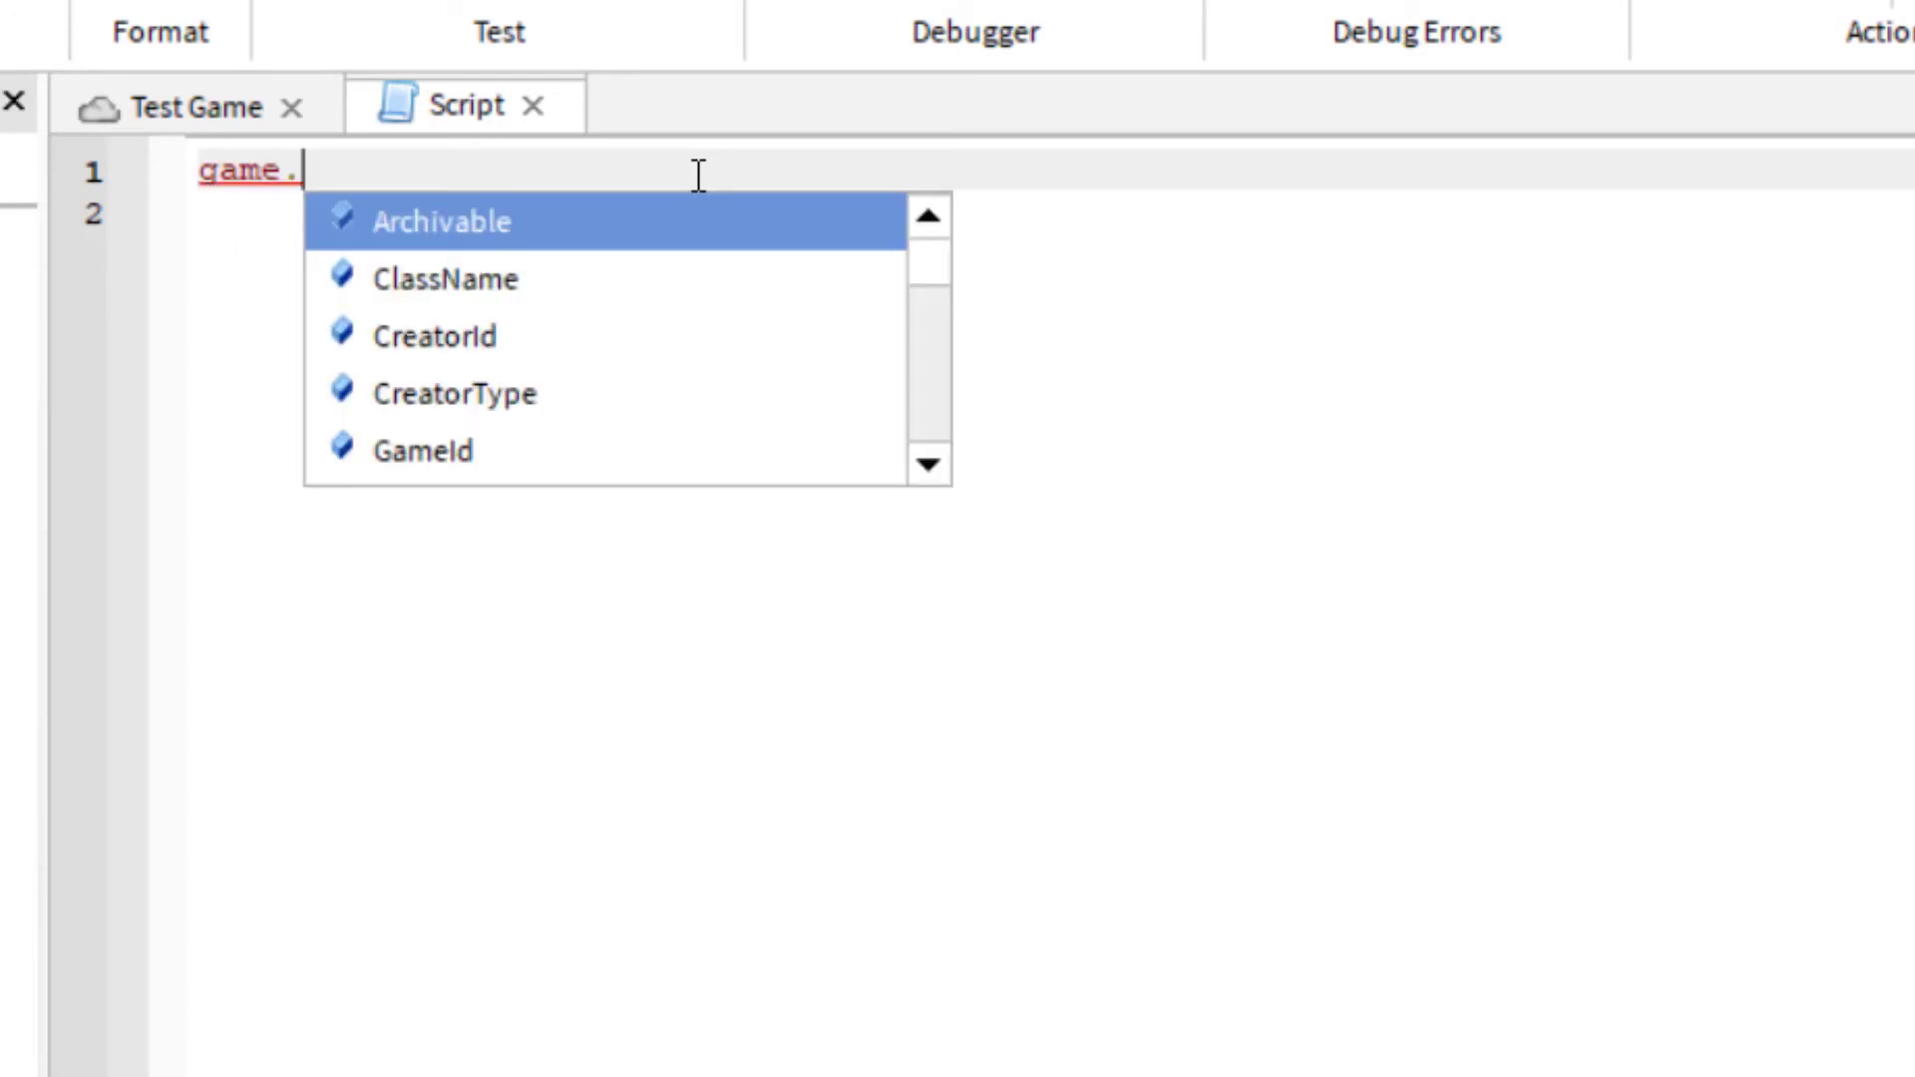
{"action": "type", "text": "StarterPla"}
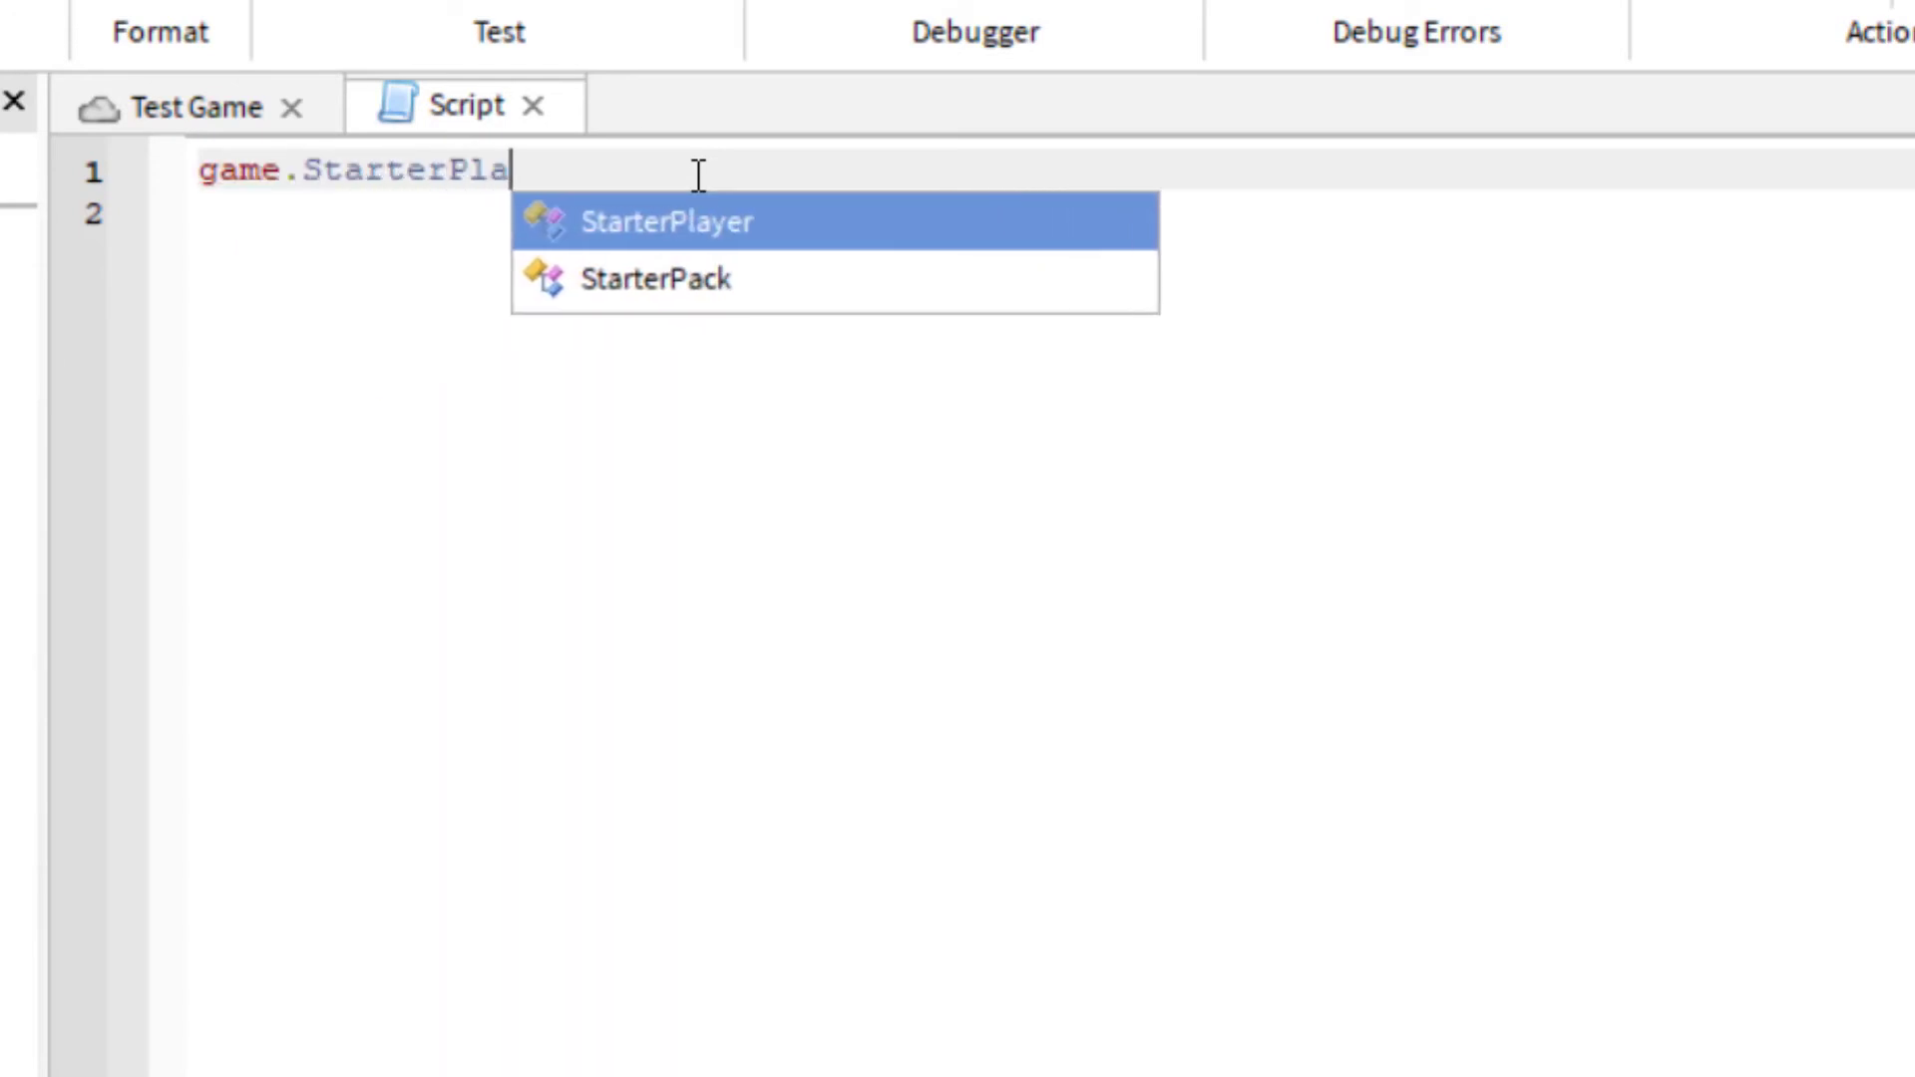
{"action": "type", "text": "yer."}
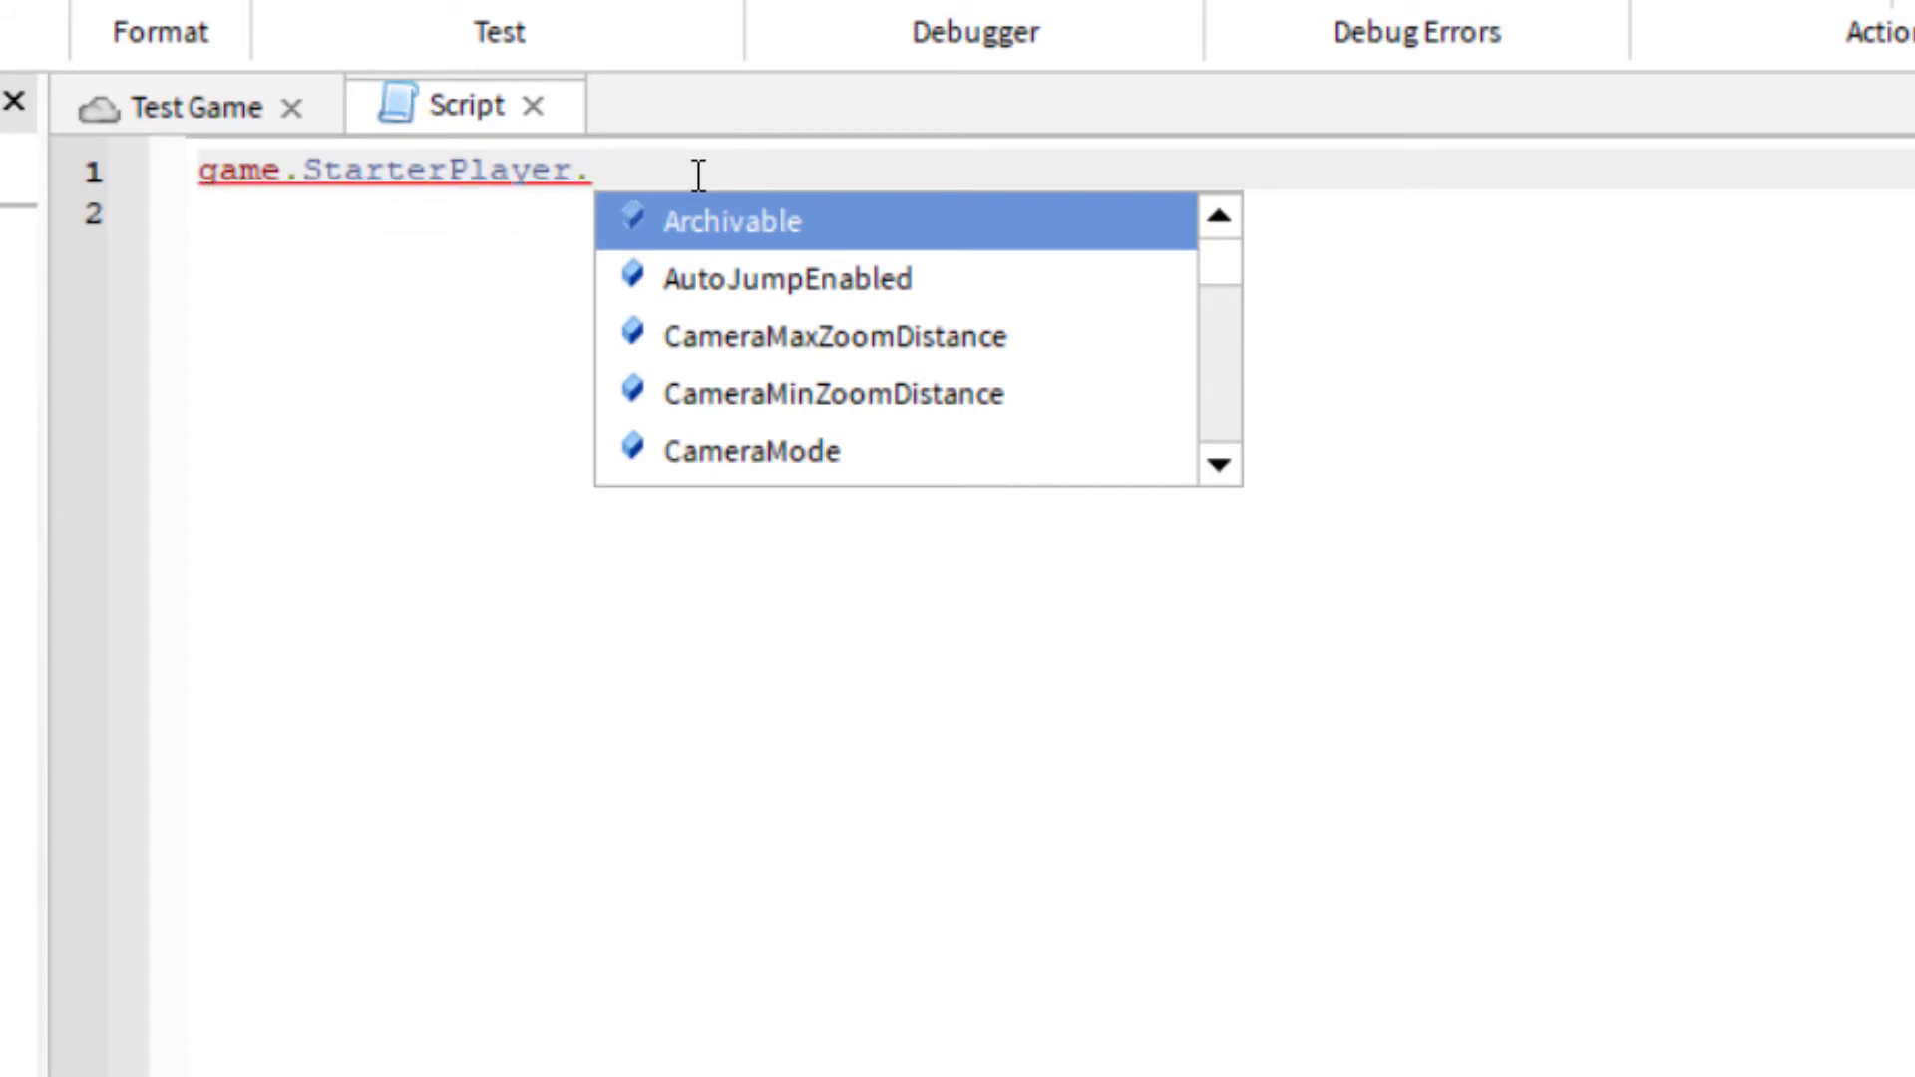
{"action": "type", "text": "Enab"}
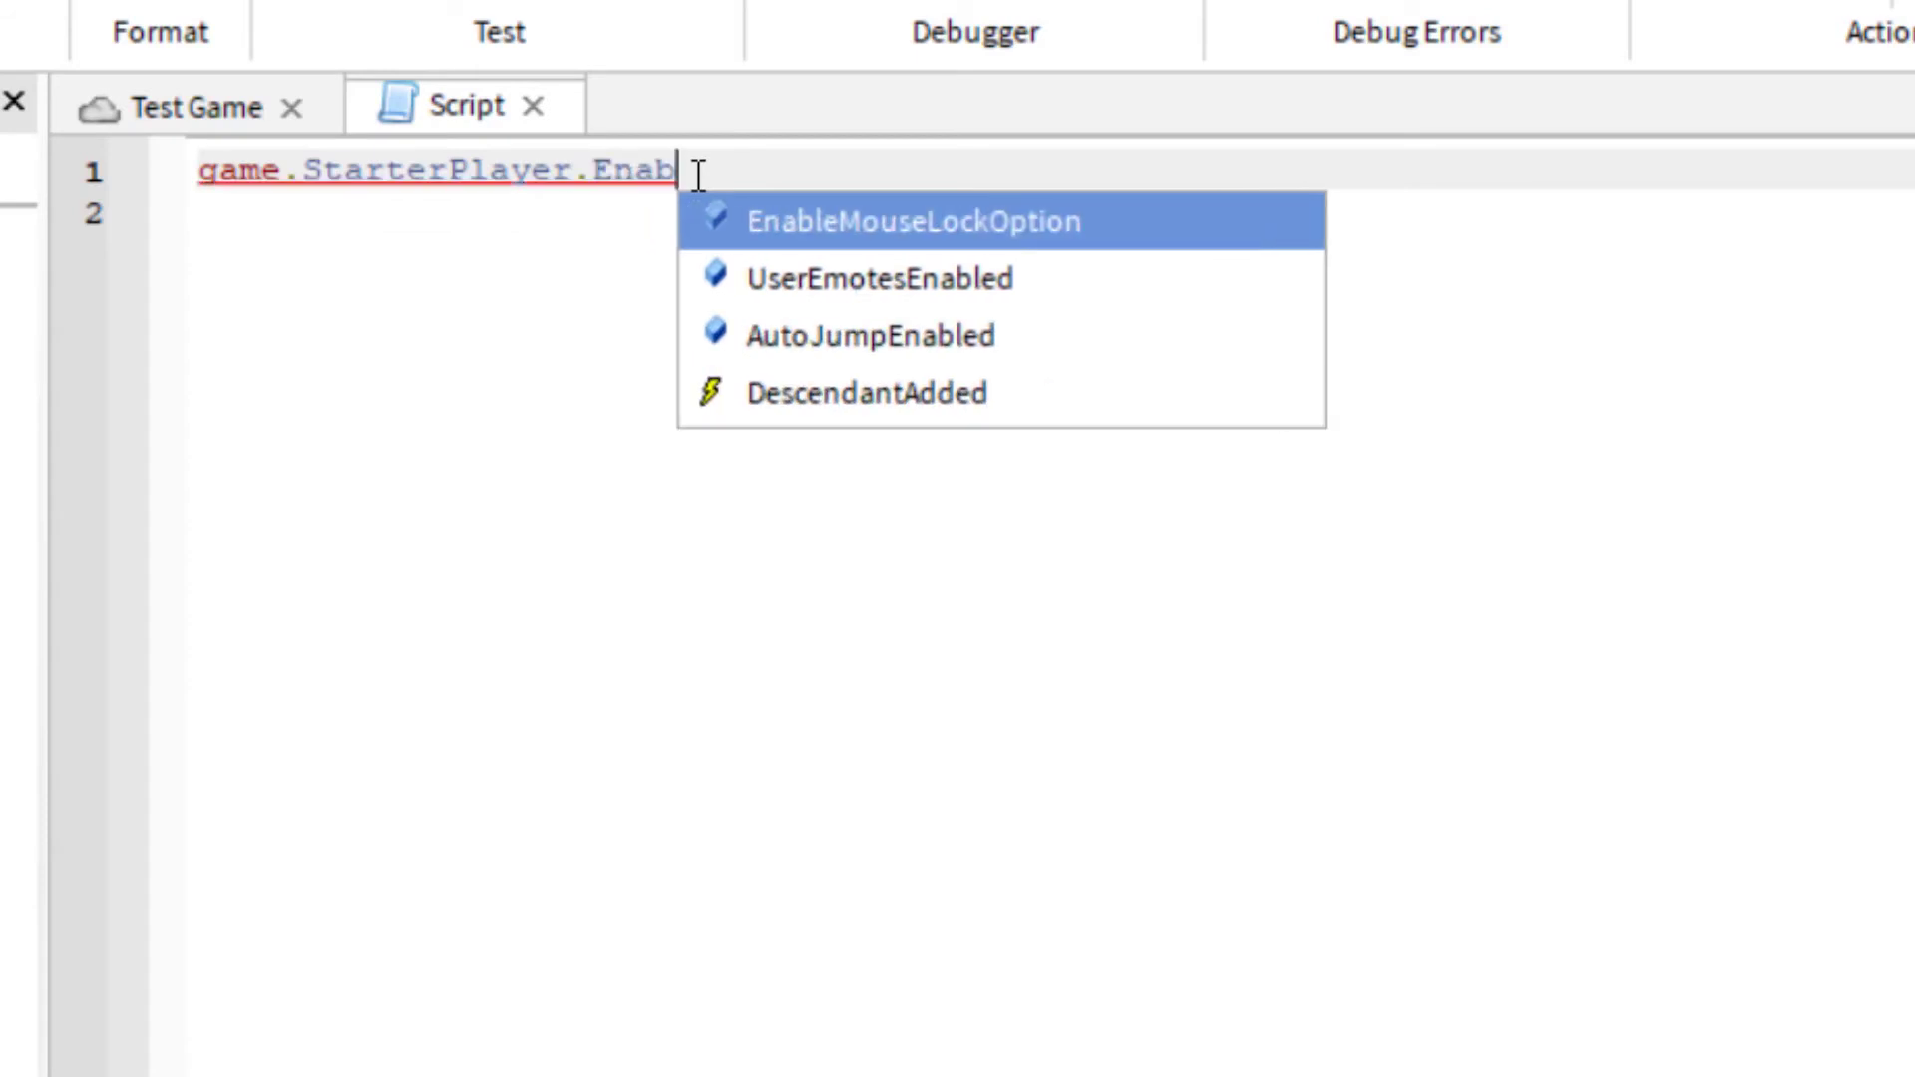
{"action": "left_click", "coordinate": [833, 221]}
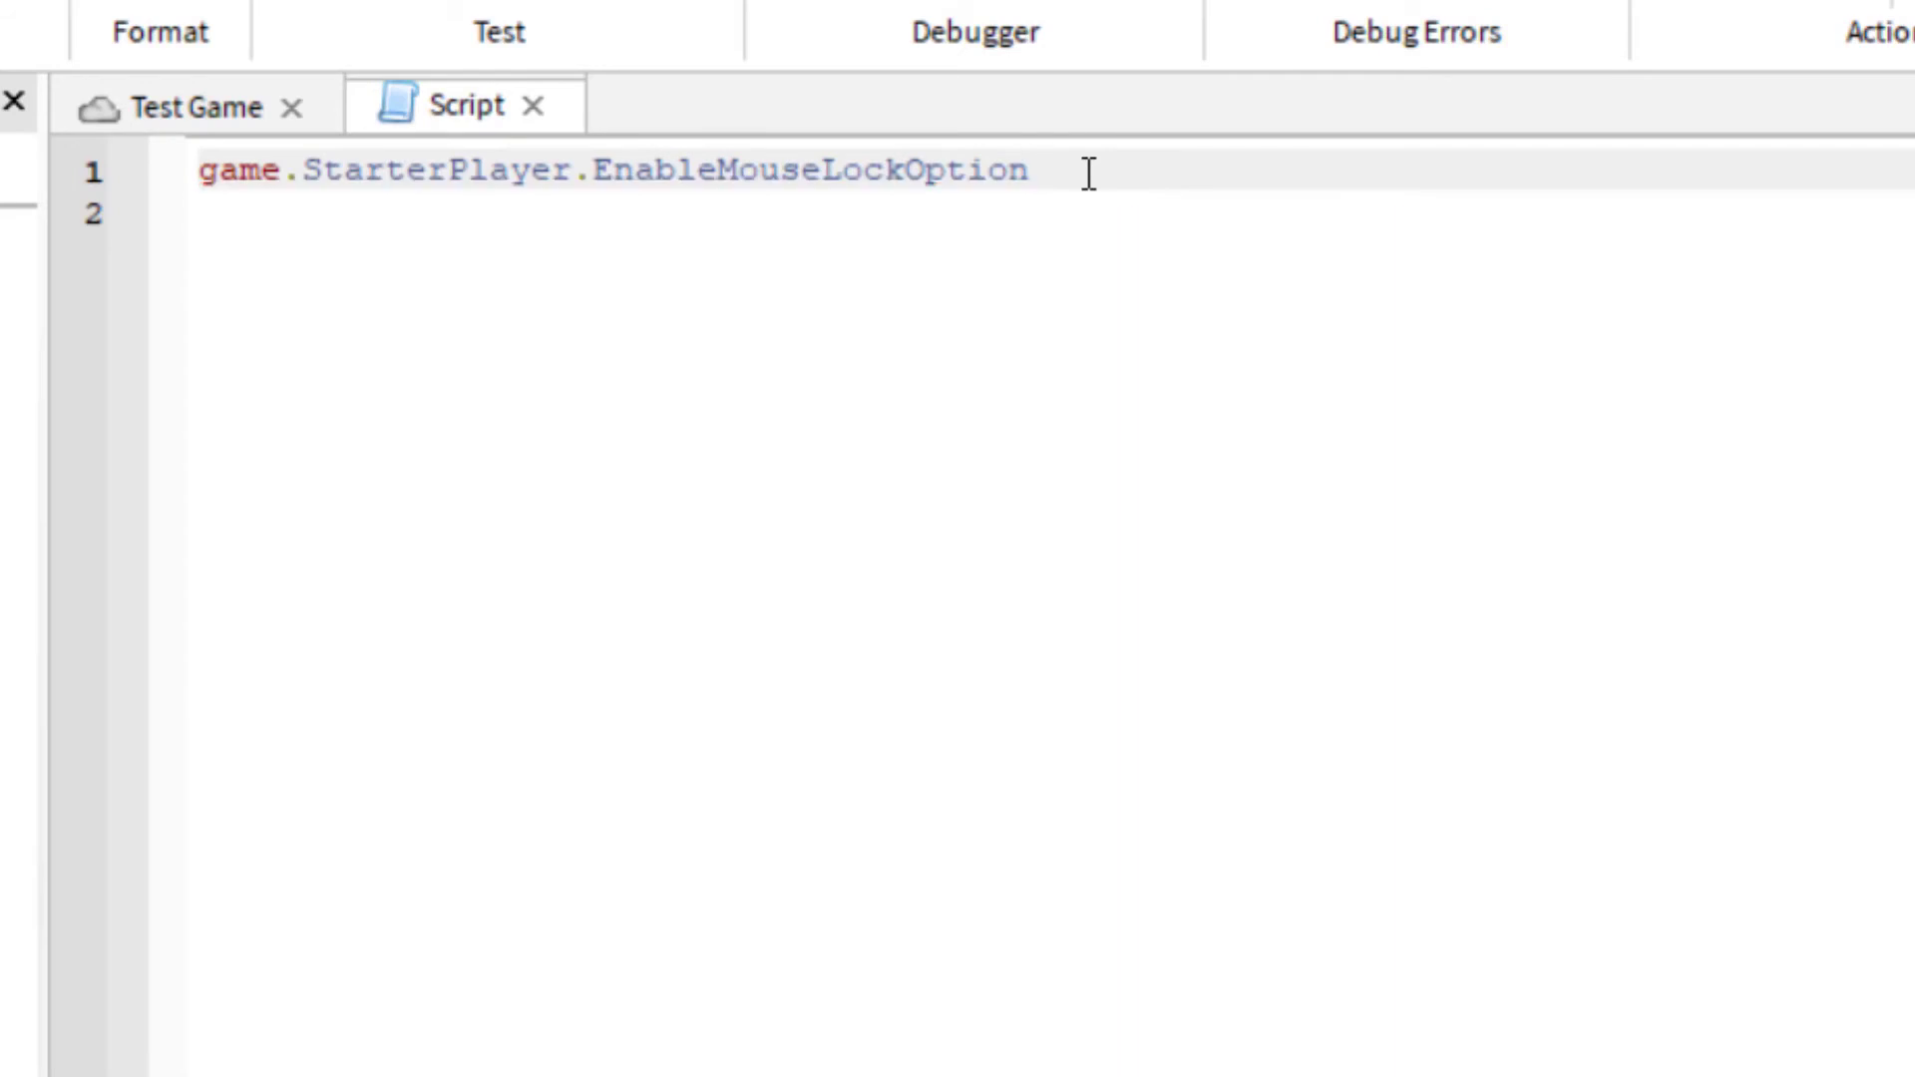
{"action": "type", "text": " = "}
{"action": "type", "text": "fals"}
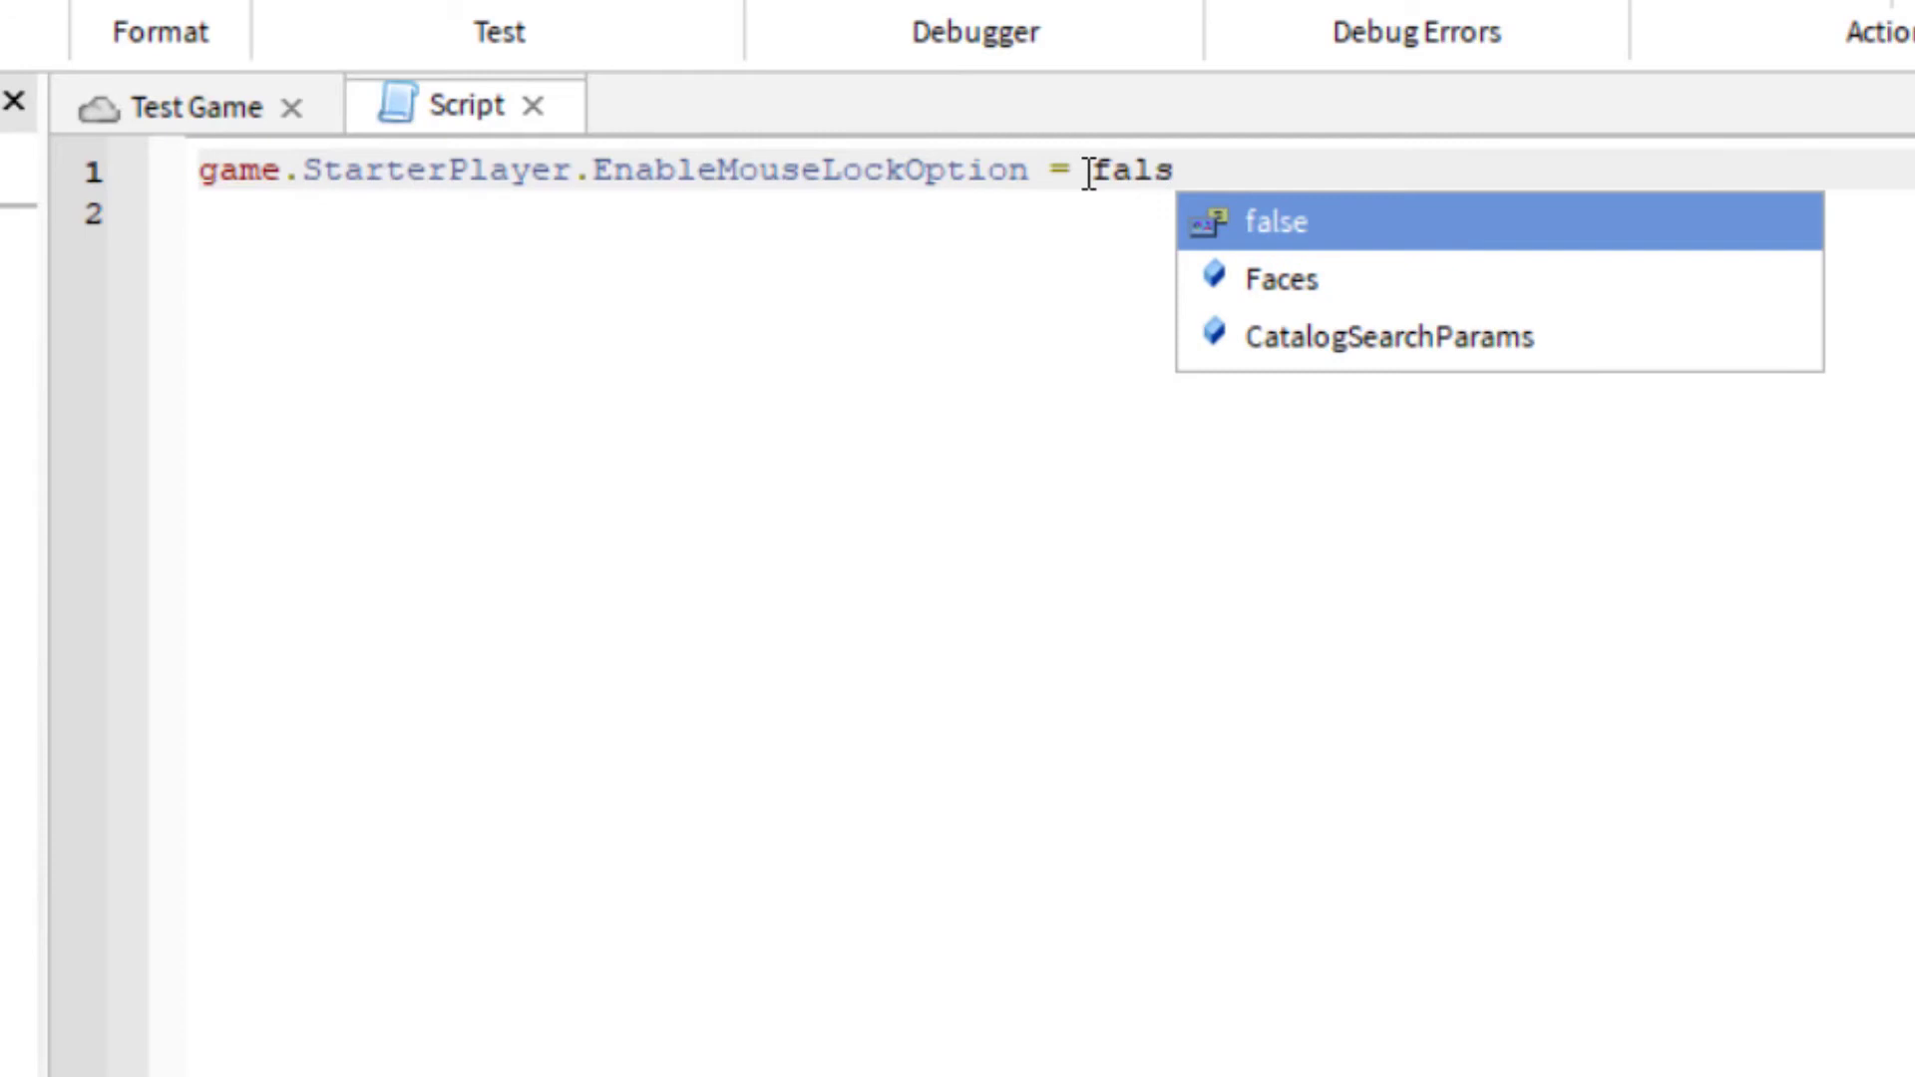
{"action": "type", "text": "e"}
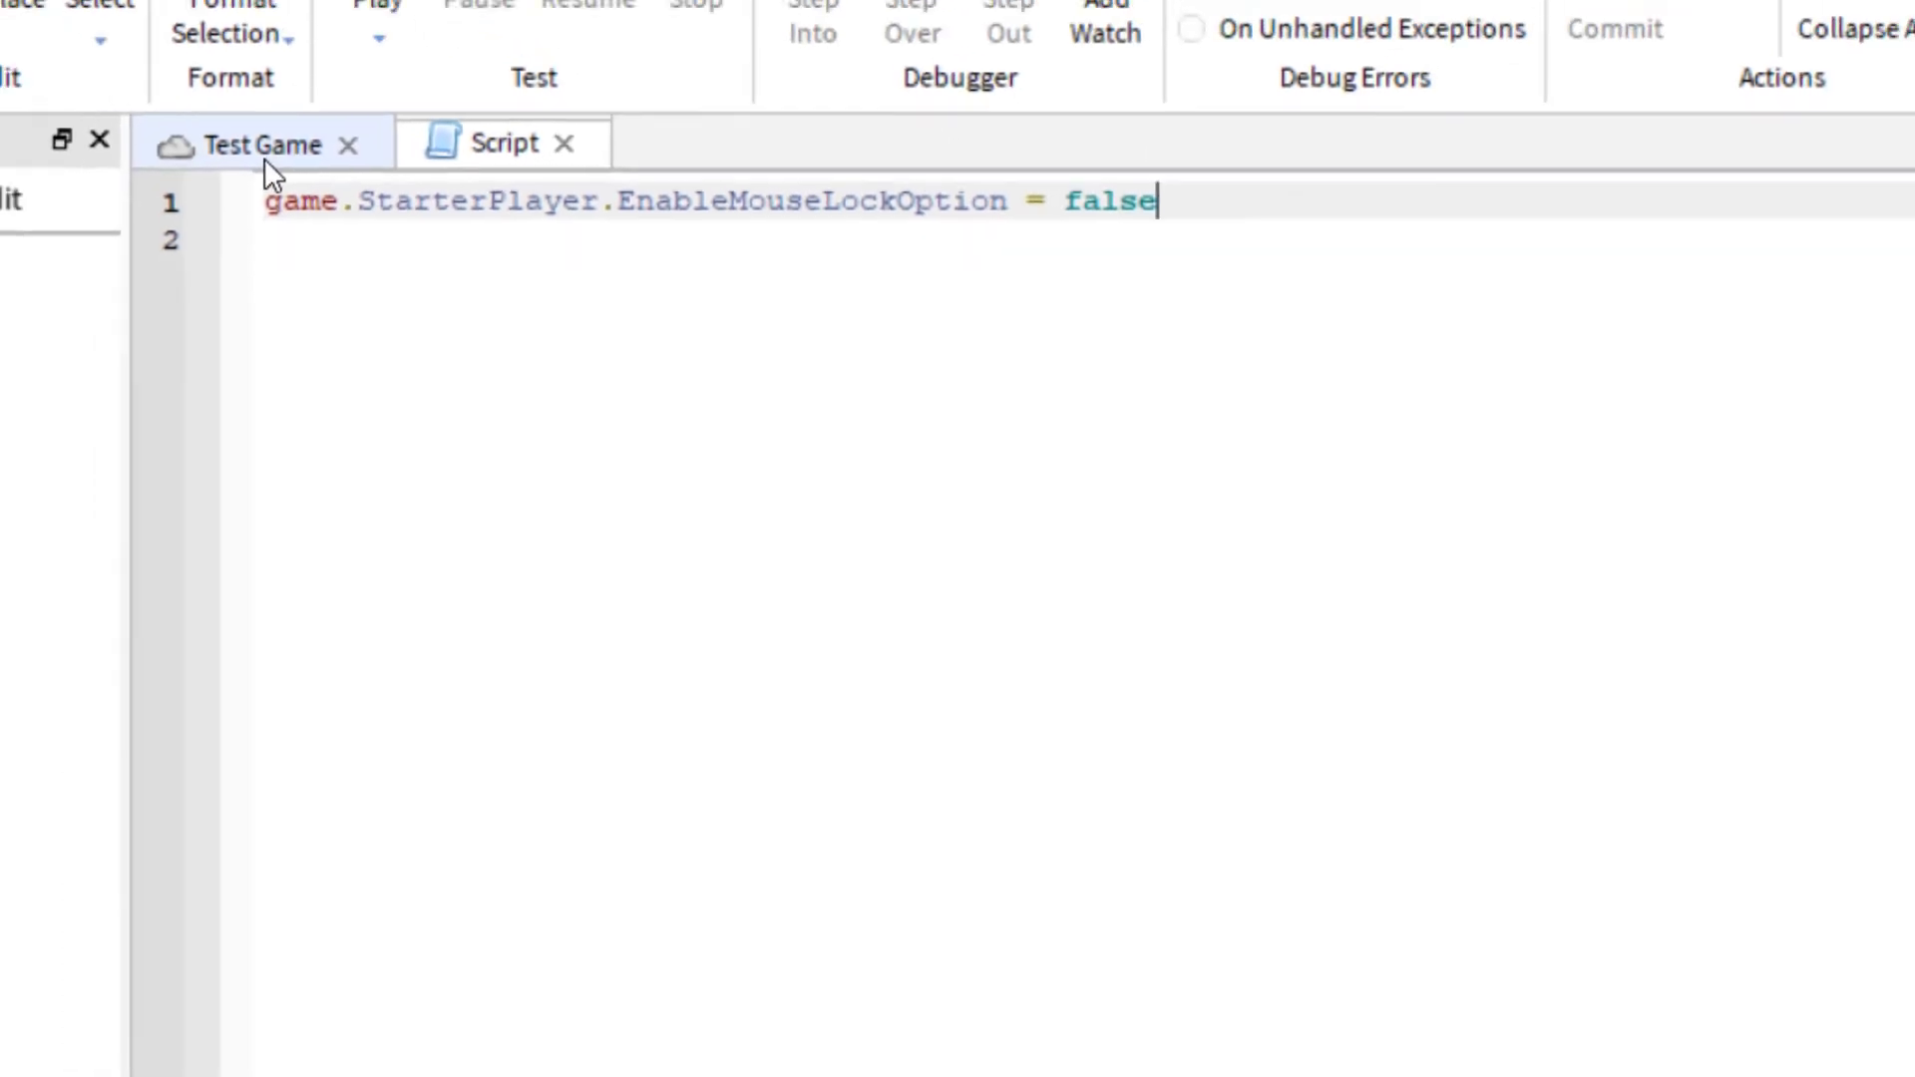
{"action": "left_click", "coordinate": [265, 157]}
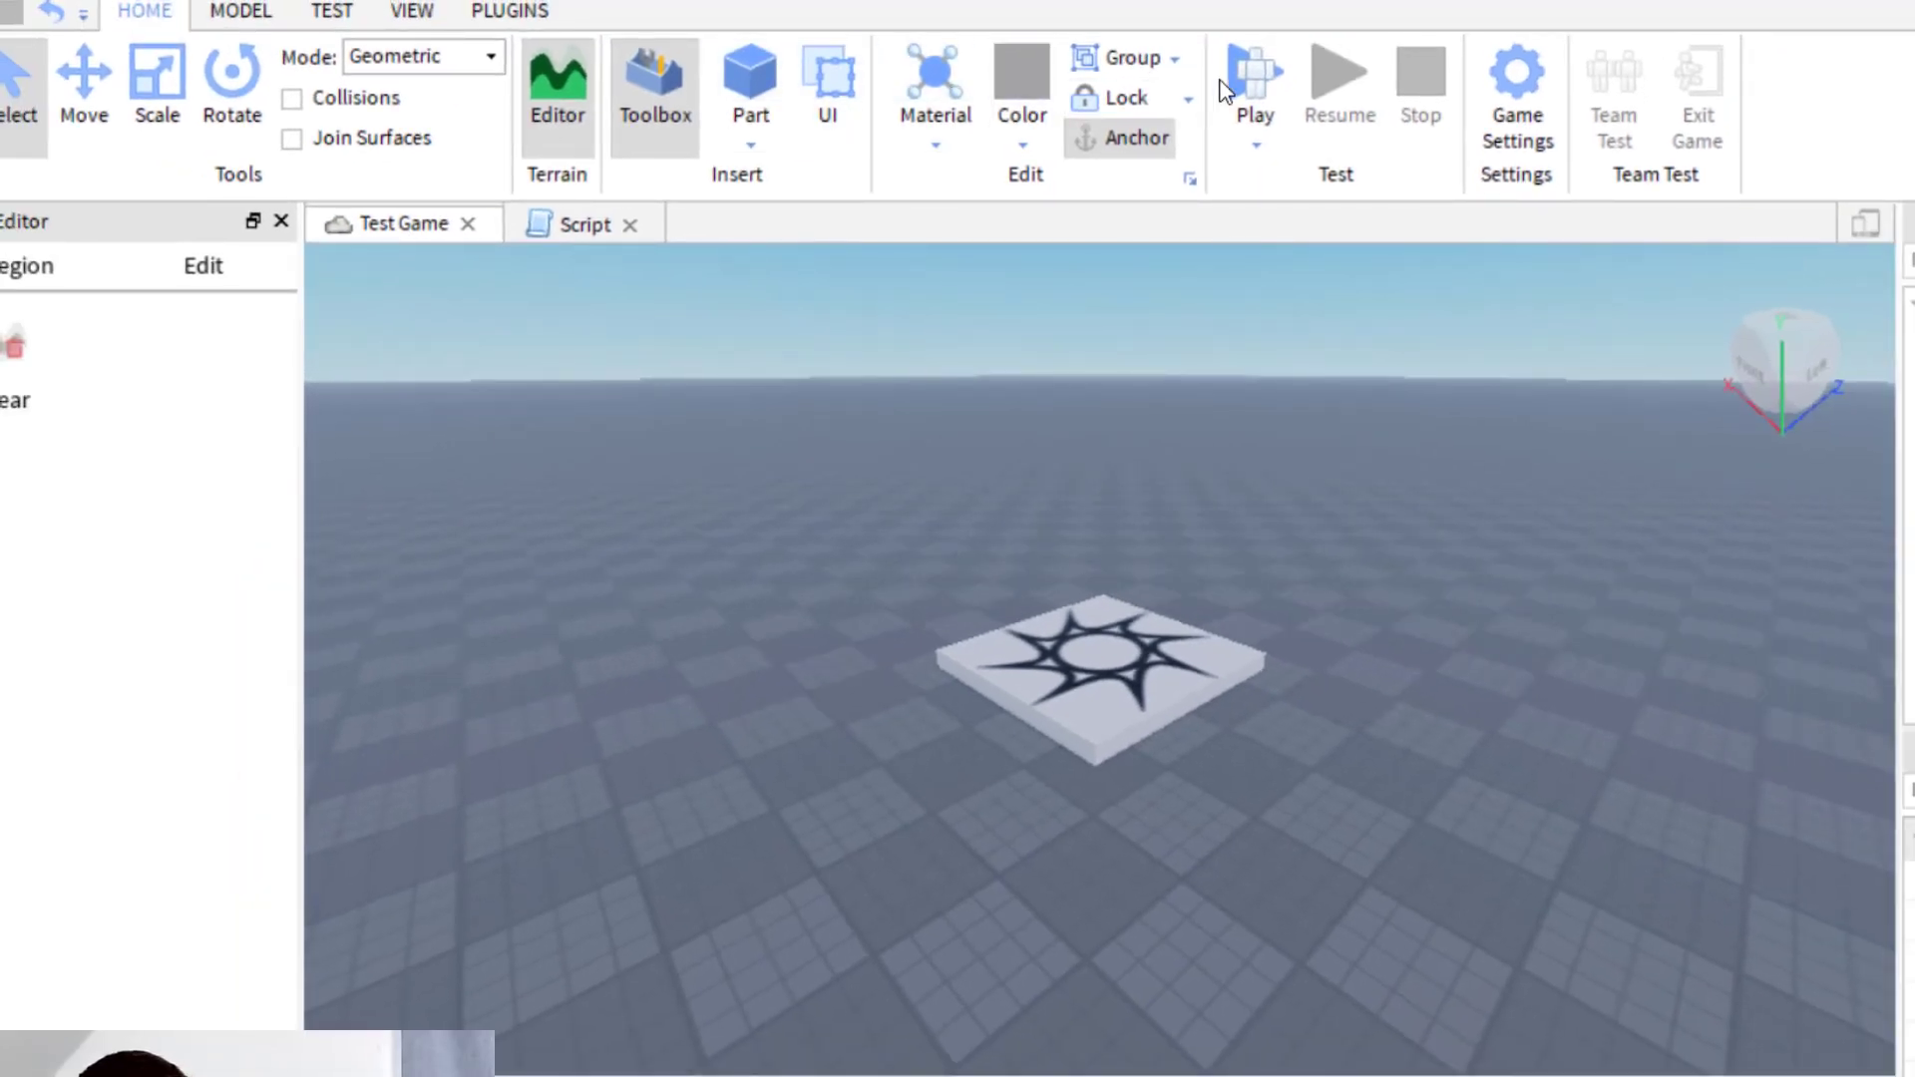
Play-test and confirm Shift Lock Switch still reads Set by Developer, then close the menu
{"action": "left_click", "coordinate": [1258, 83]}
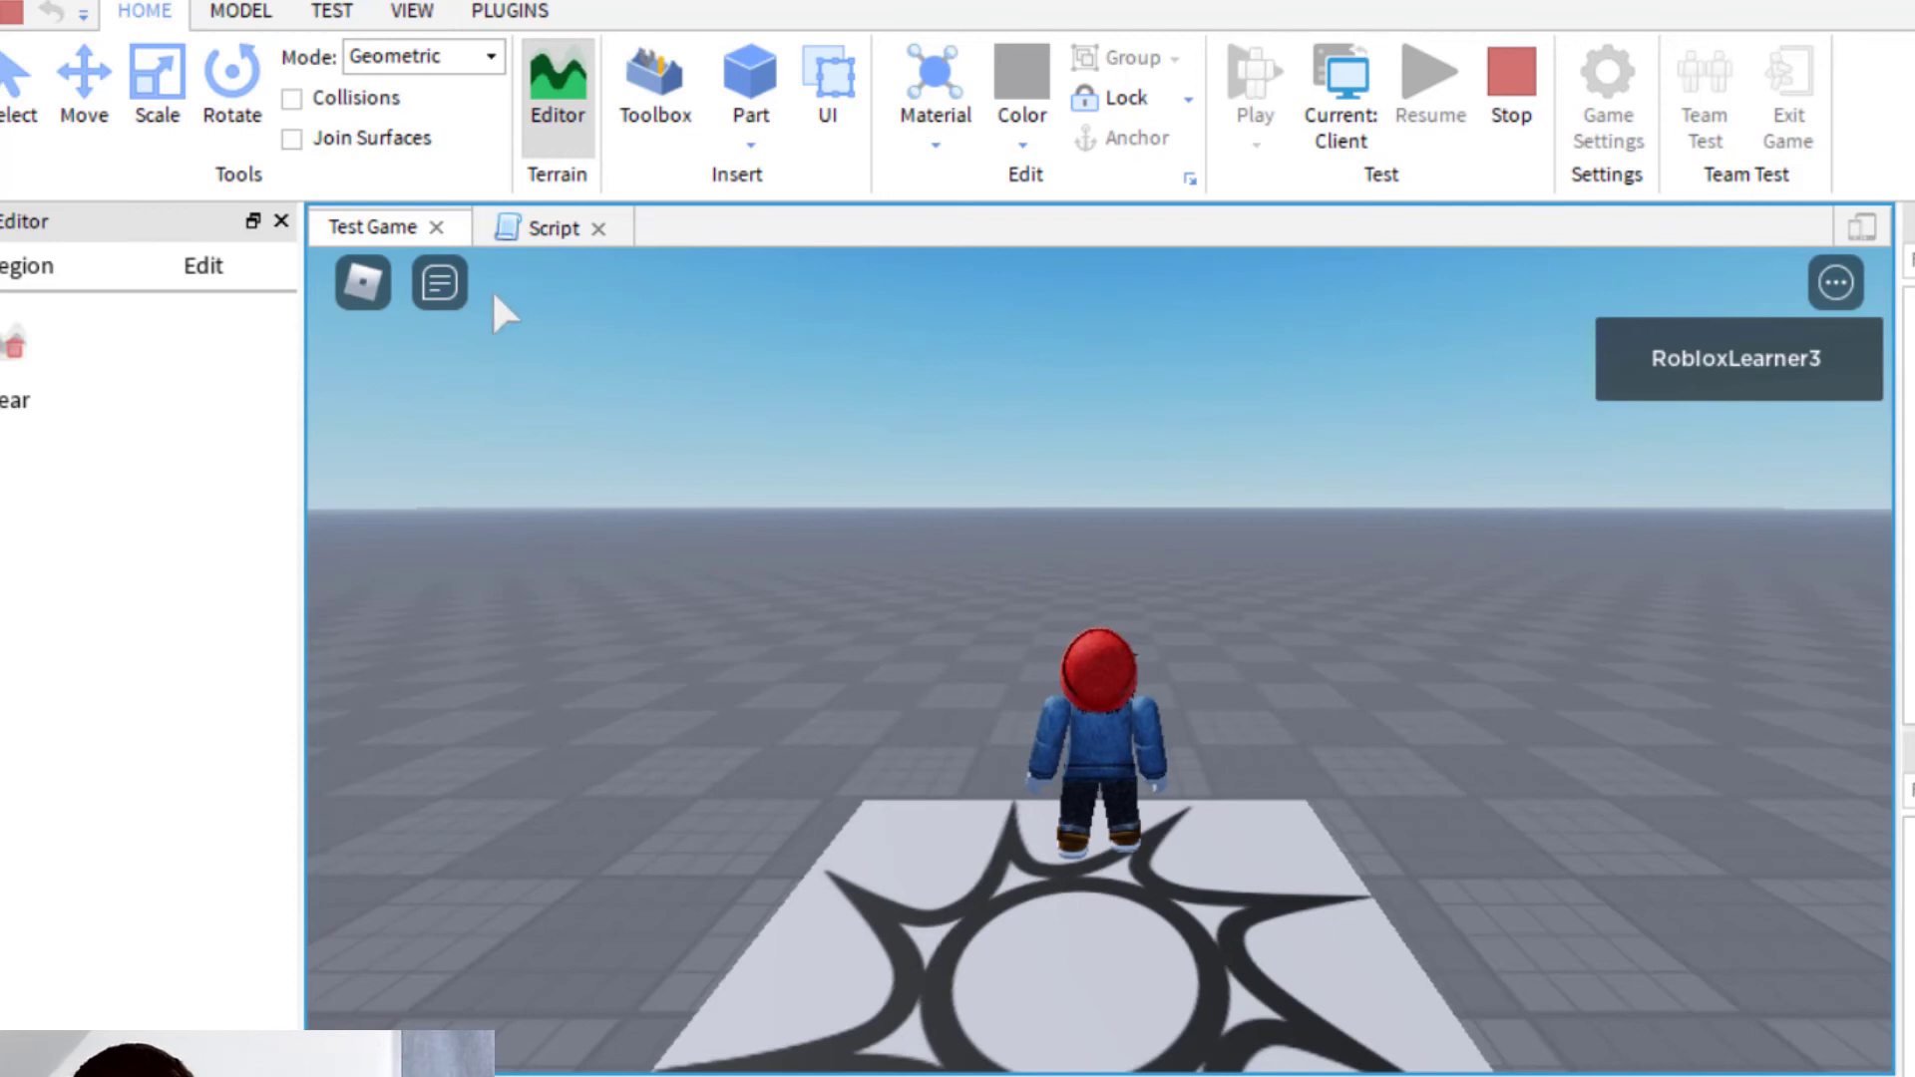
{"action": "left_click", "coordinate": [364, 271]}
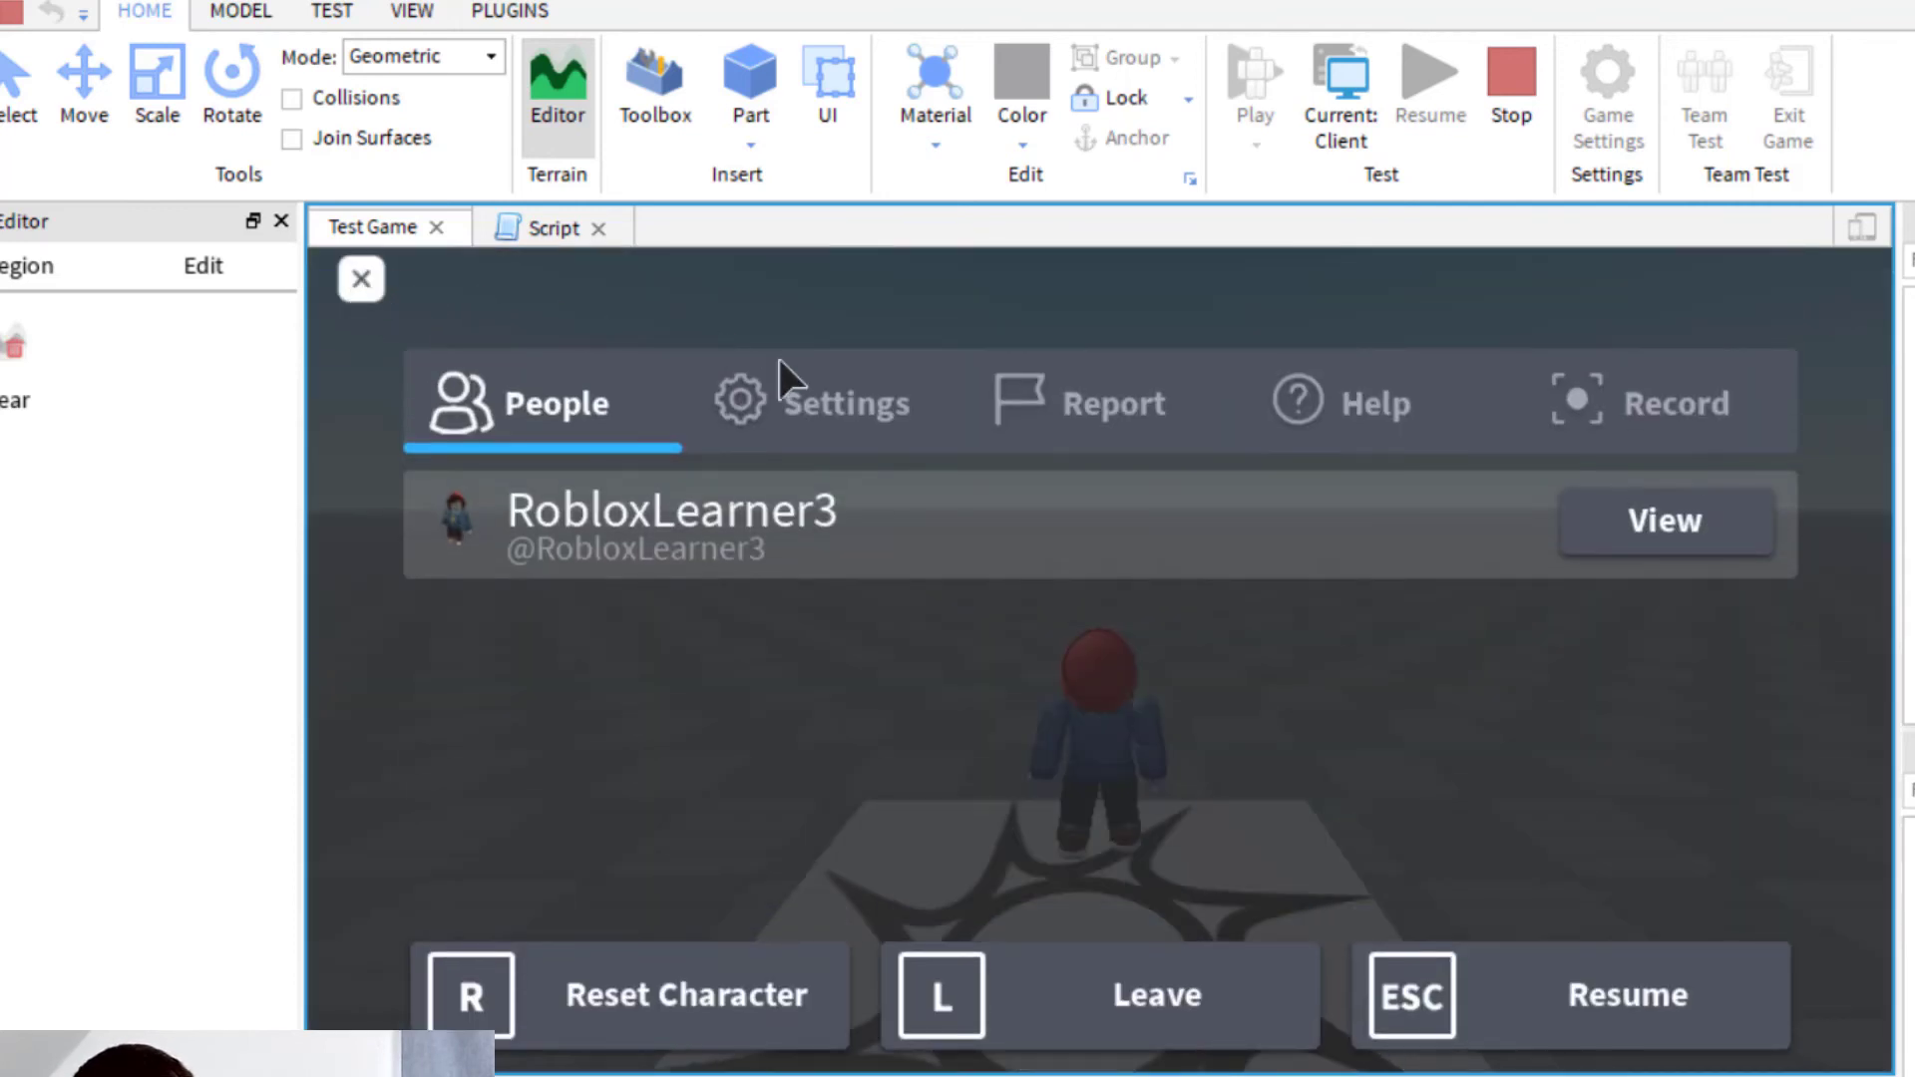
{"action": "left_click", "coordinate": [851, 415]}
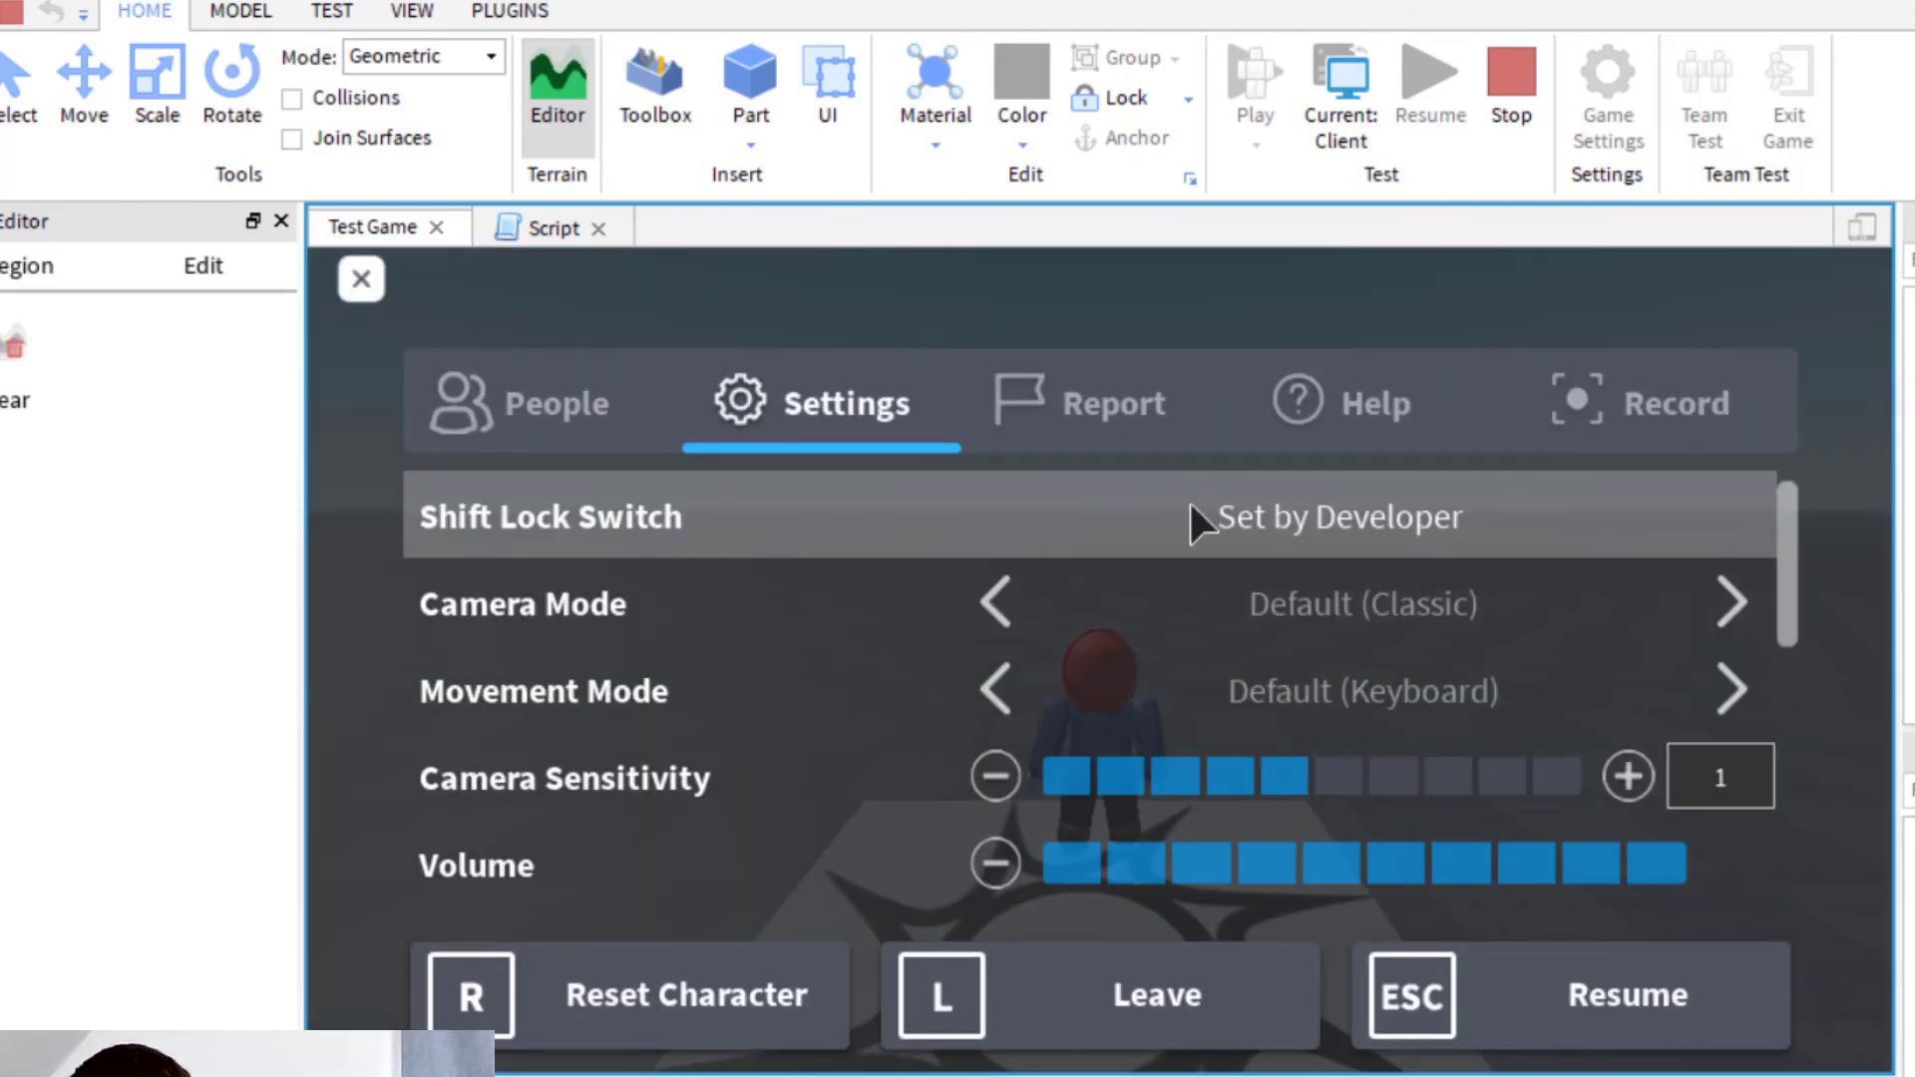
{"action": "left_click", "coordinate": [364, 289]}
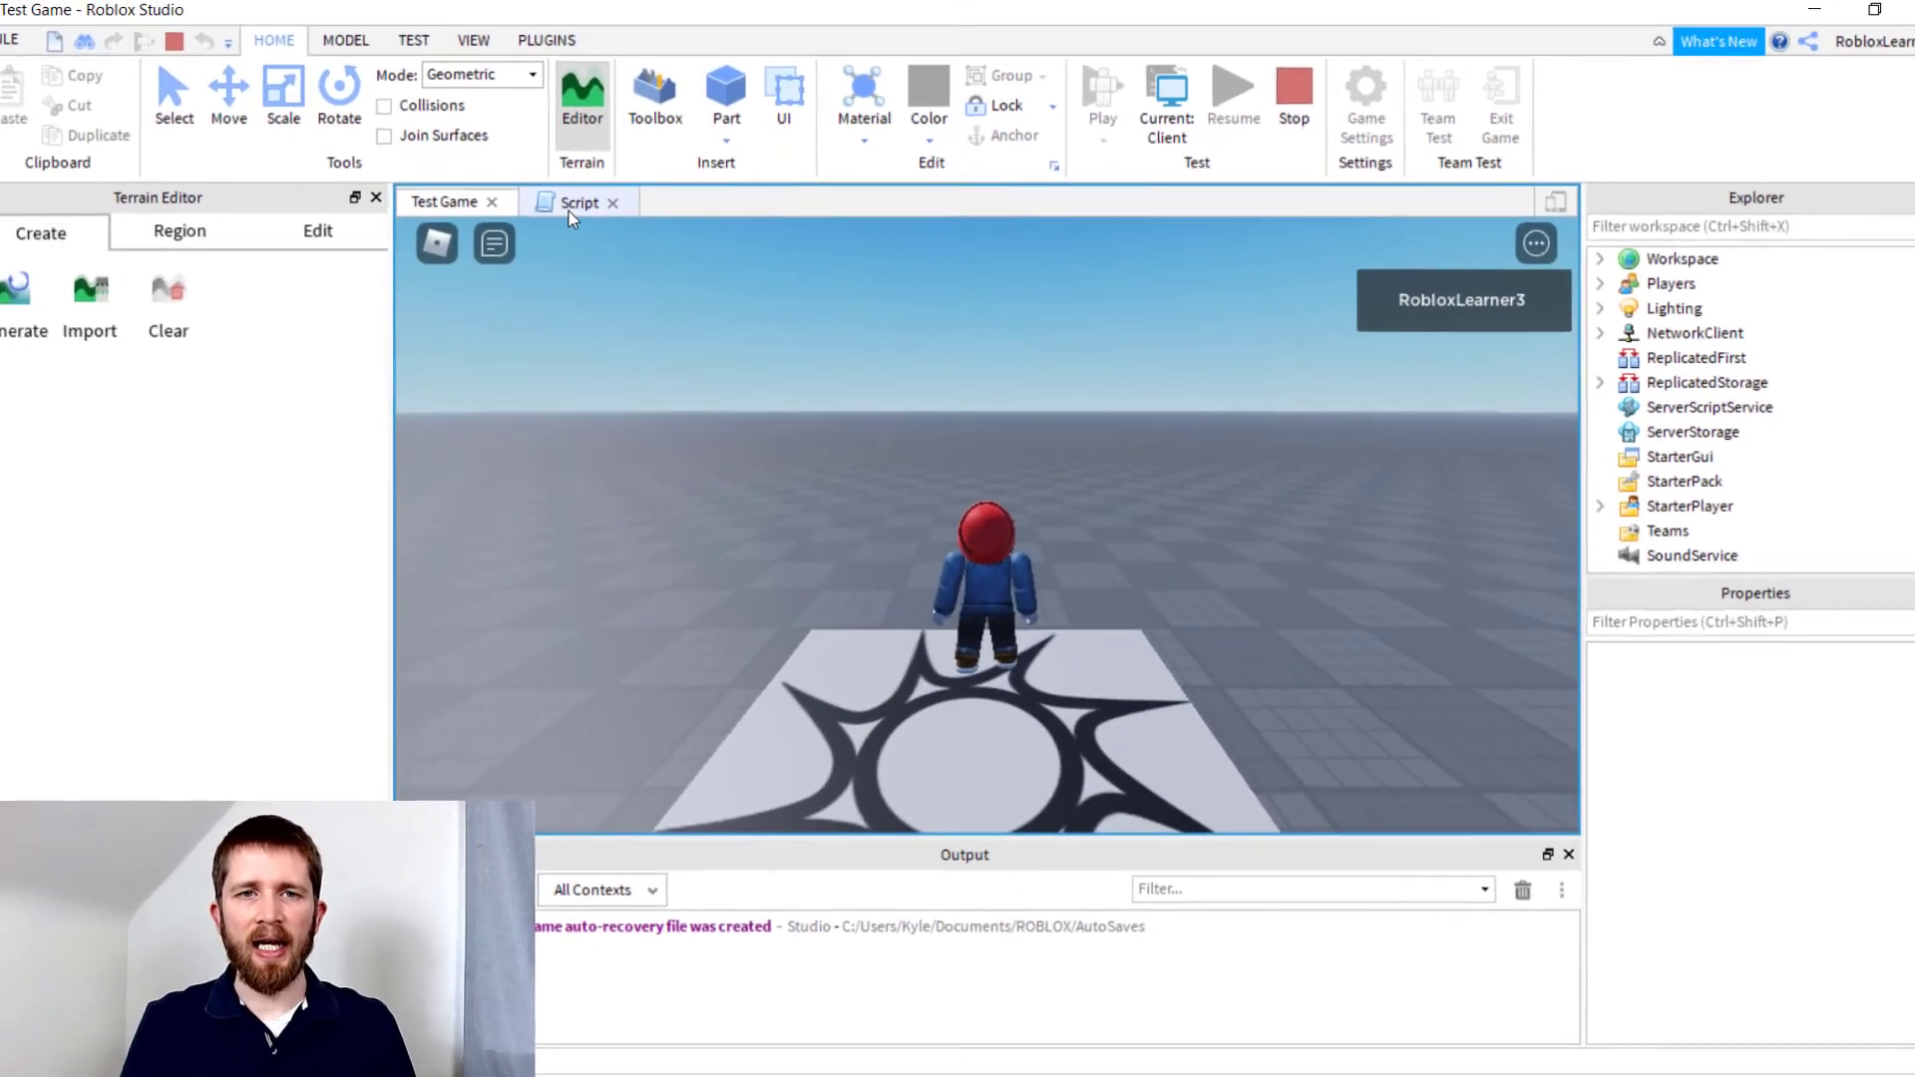
Switch to the Script tab to show the EnableMouseLockOption = false line
{"action": "left_click", "coordinate": [579, 199]}
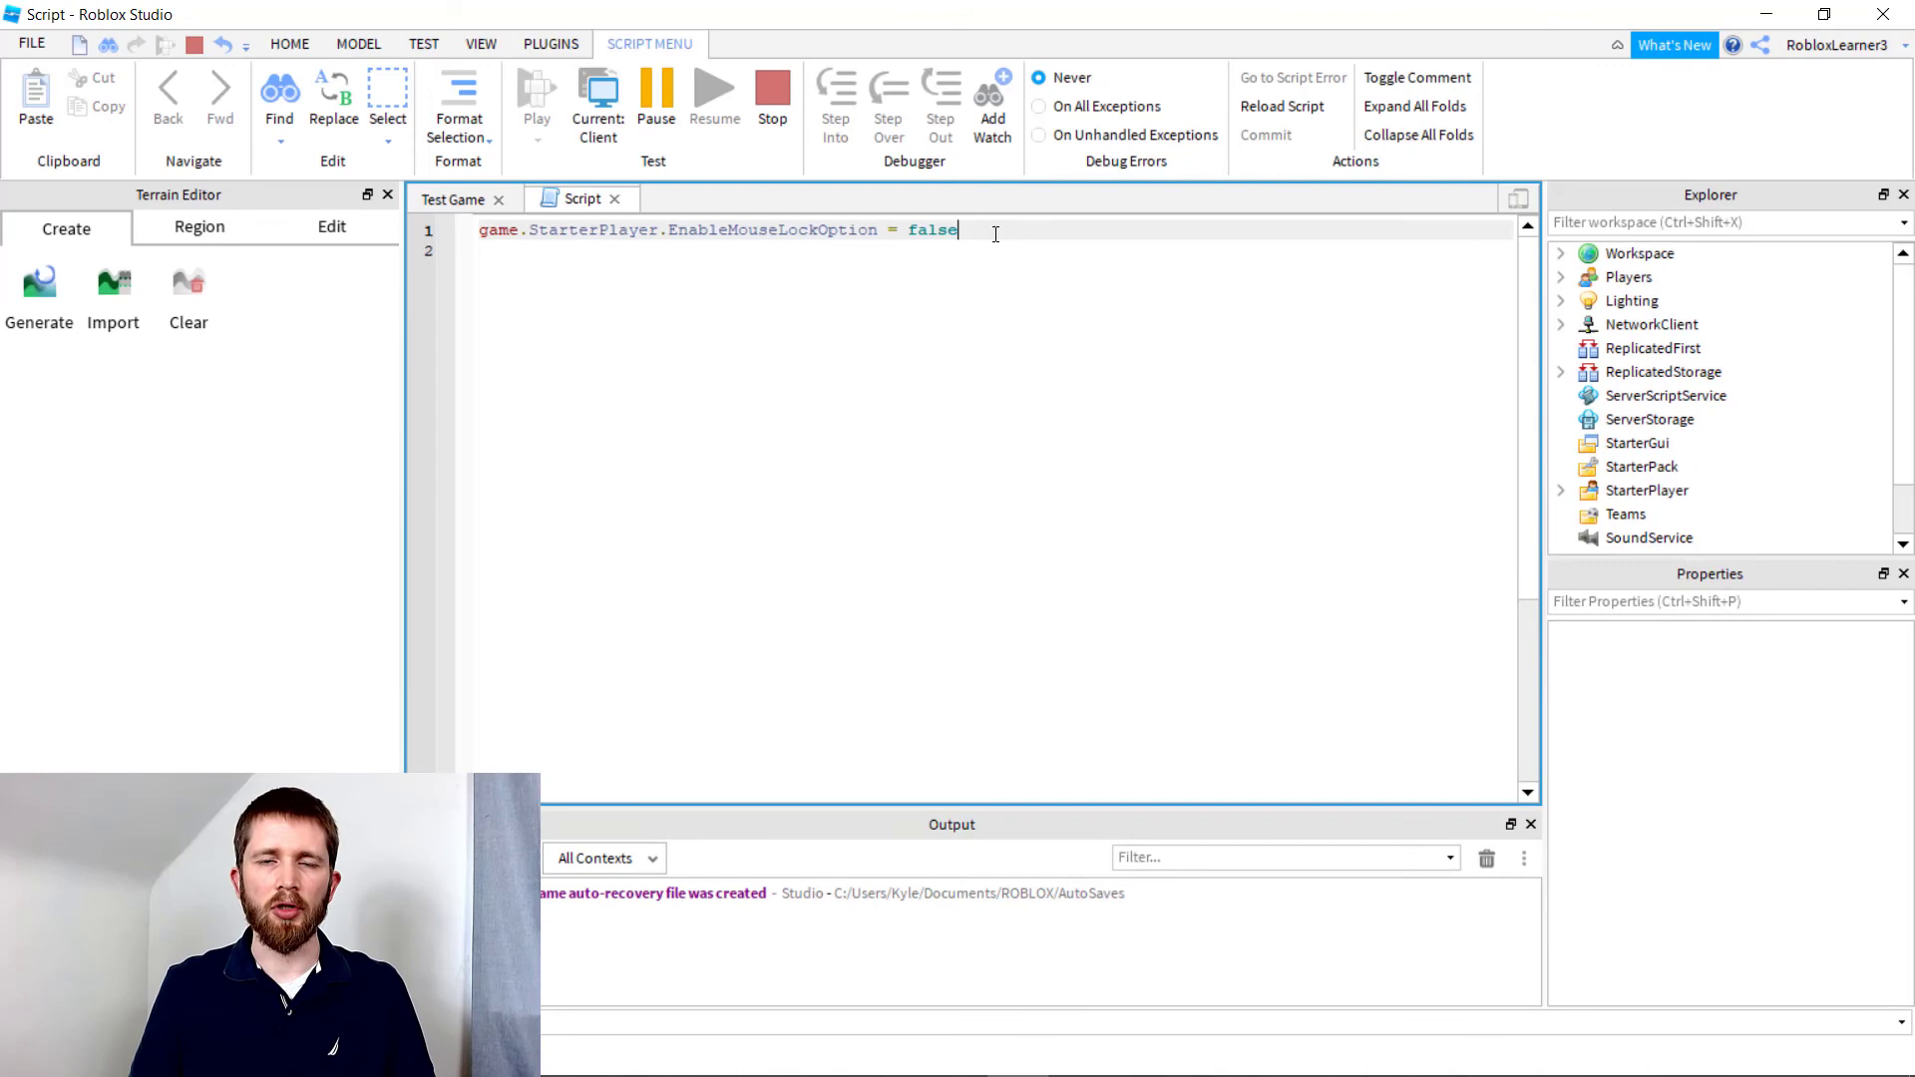